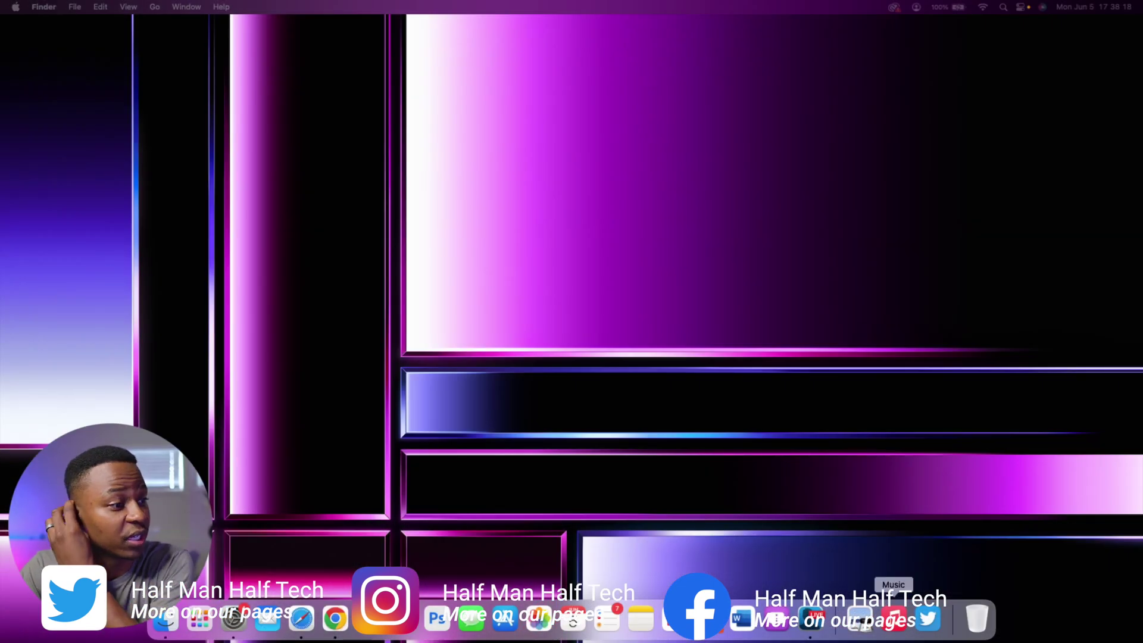
# Launch Safari, open beta.apple.com from the Apple Beta Software favorite, and browse its Coming Soon page
pyautogui.click(296, 611)
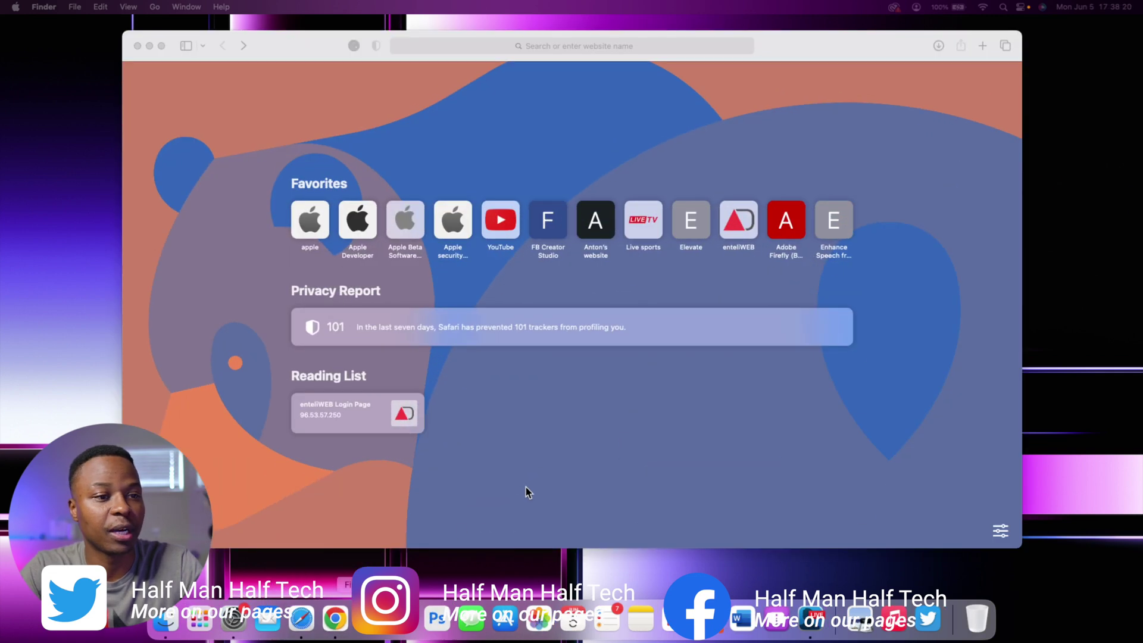
pyautogui.click(410, 238)
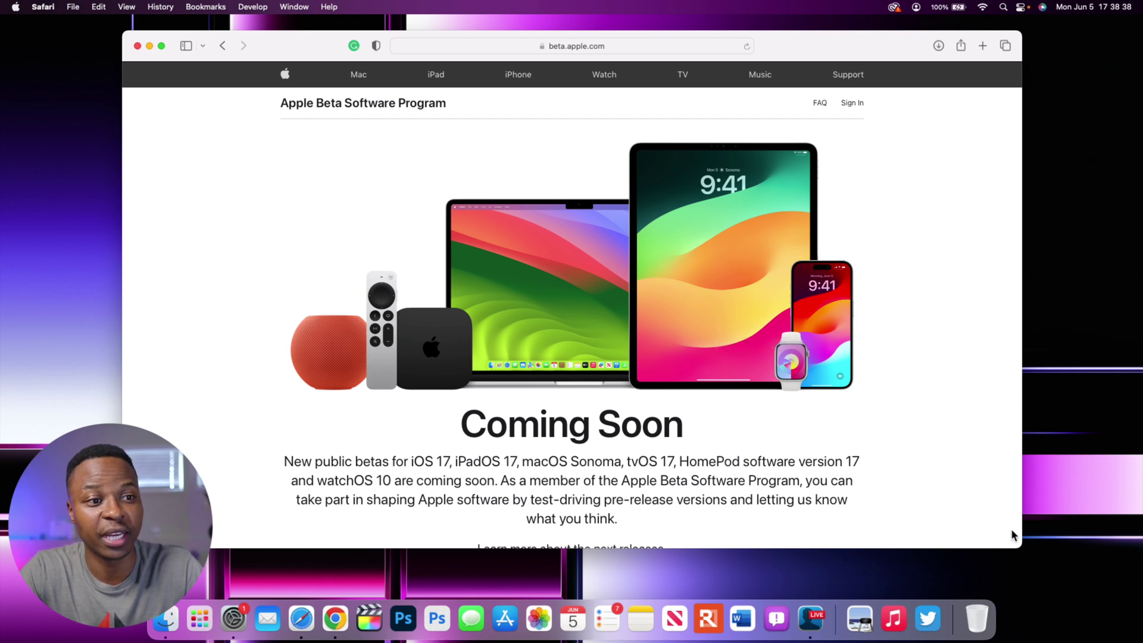
pyautogui.moveTo(1021, 541); pyautogui.dragTo(1112, 566)
pyautogui.scroll(-2, 794, 512)
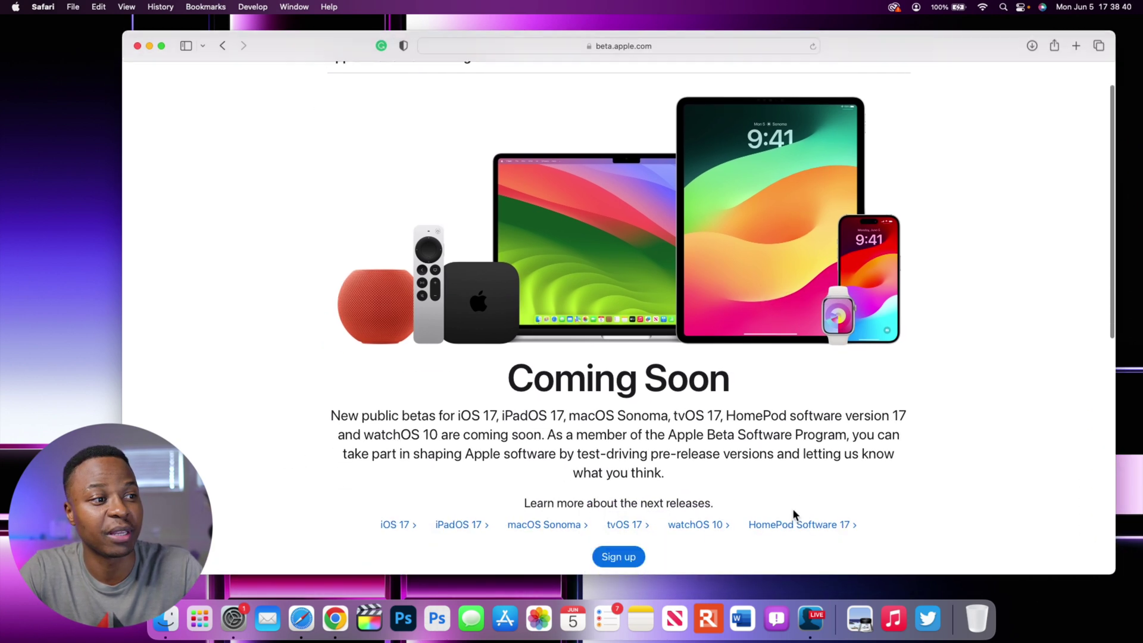
pyautogui.scroll(-3, 792, 512)
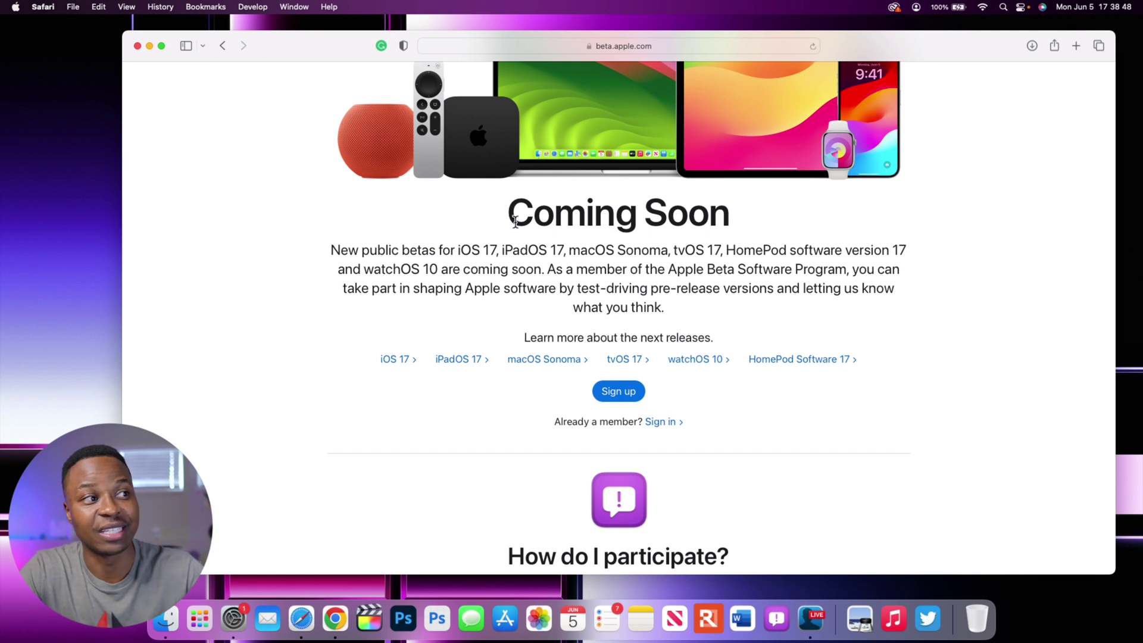
pyautogui.moveTo(515, 222); pyautogui.dragTo(757, 209)
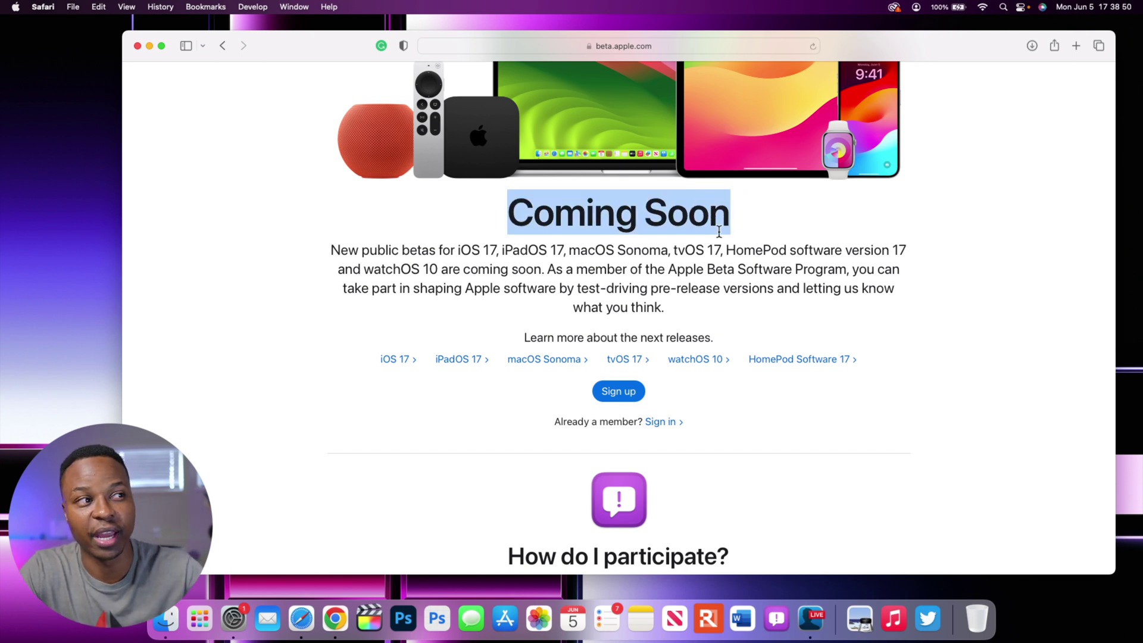
pyautogui.scroll(2, 719, 232)
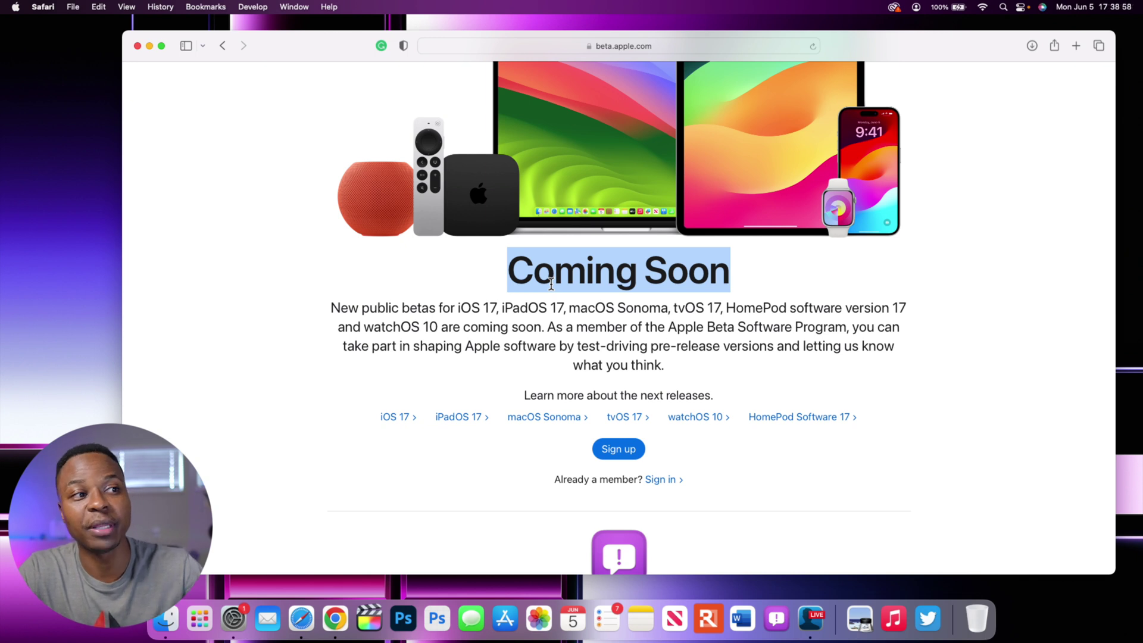
pyautogui.scroll(1, 551, 284)
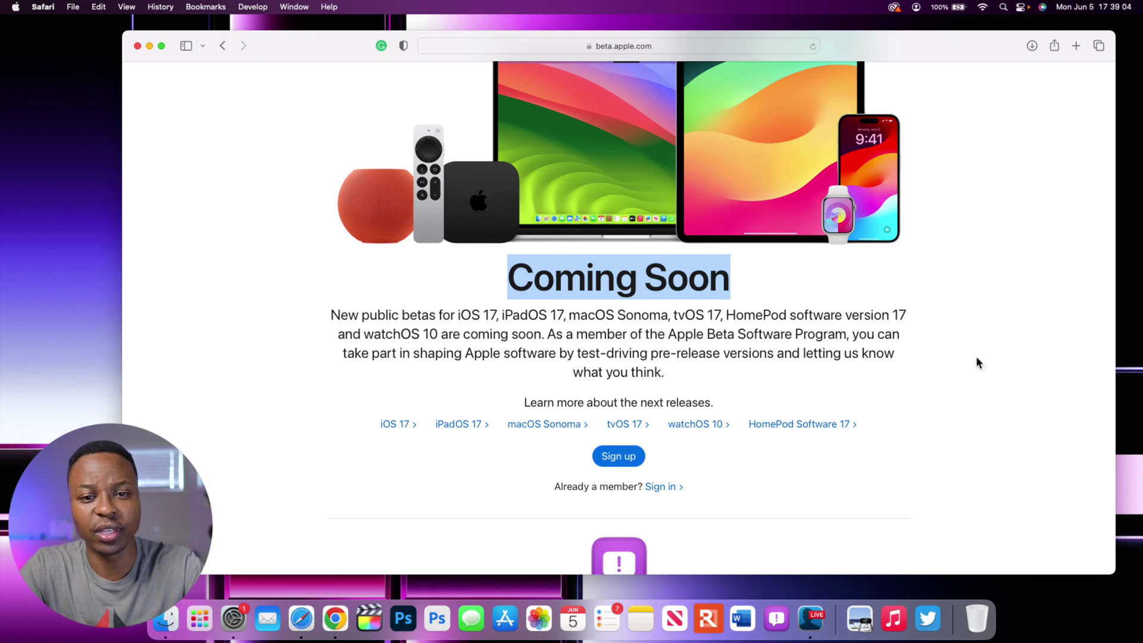
pyautogui.click(881, 355)
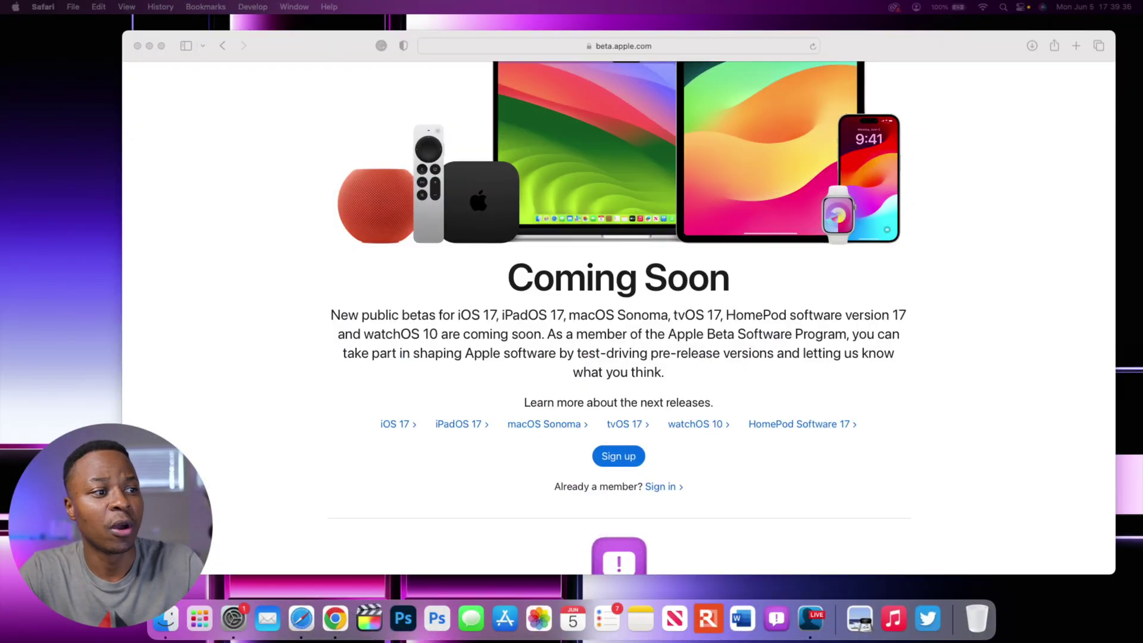
pyautogui.scroll(-1, 618, 316)
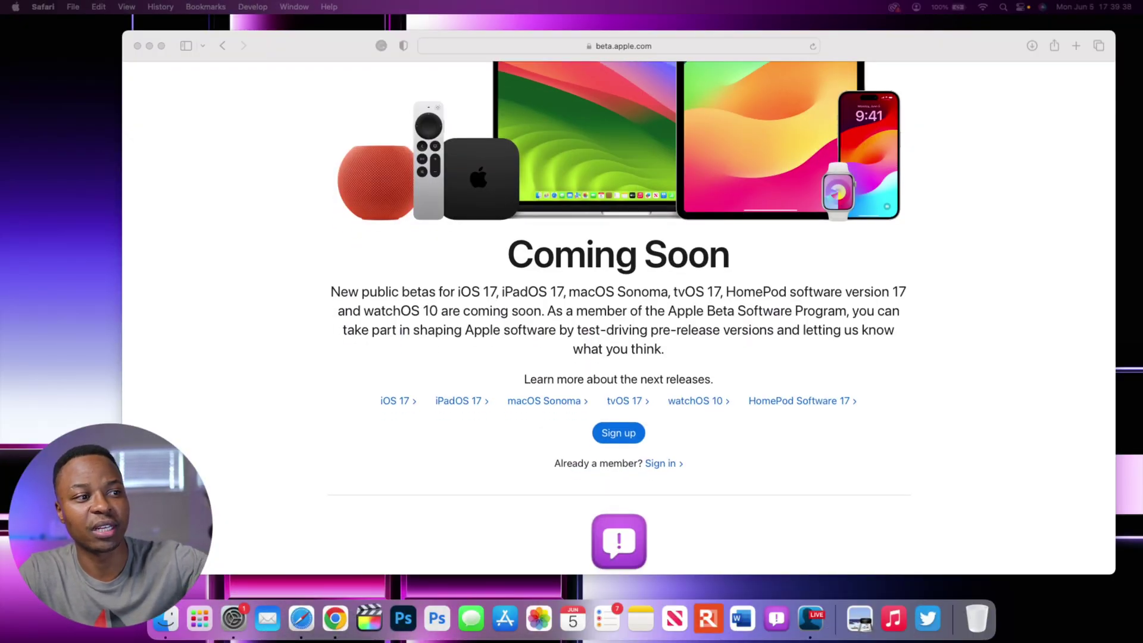
# Sign in to the Apple Beta Software Program and accept the beta agreement
pyautogui.click(661, 467)
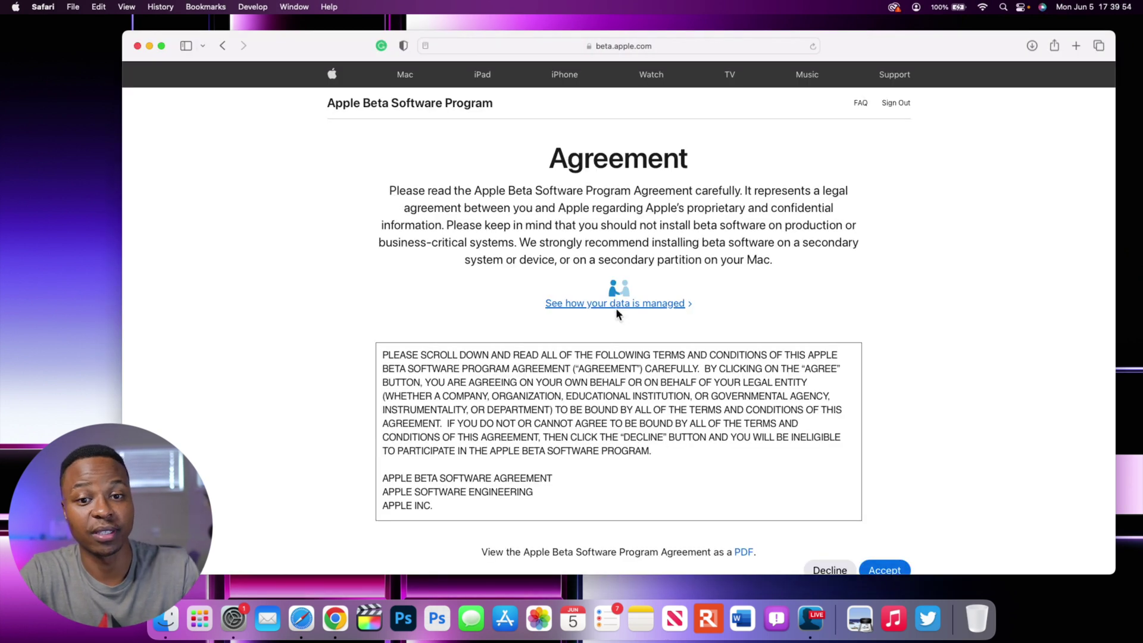
pyautogui.scroll(-3, 602, 312)
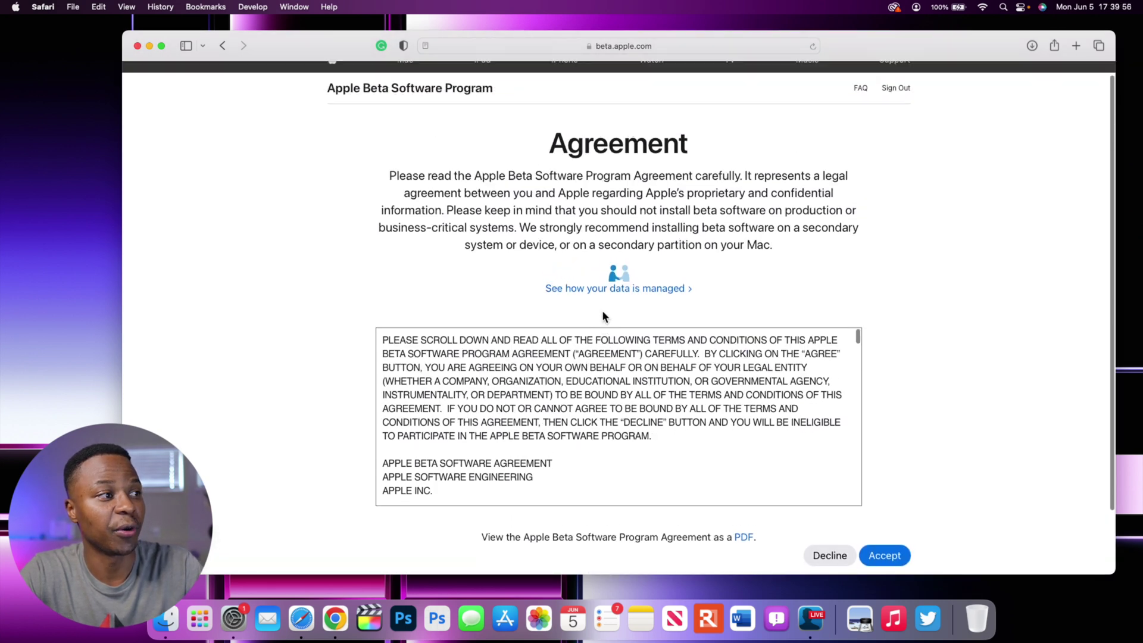
pyautogui.scroll(-10, 524, 338)
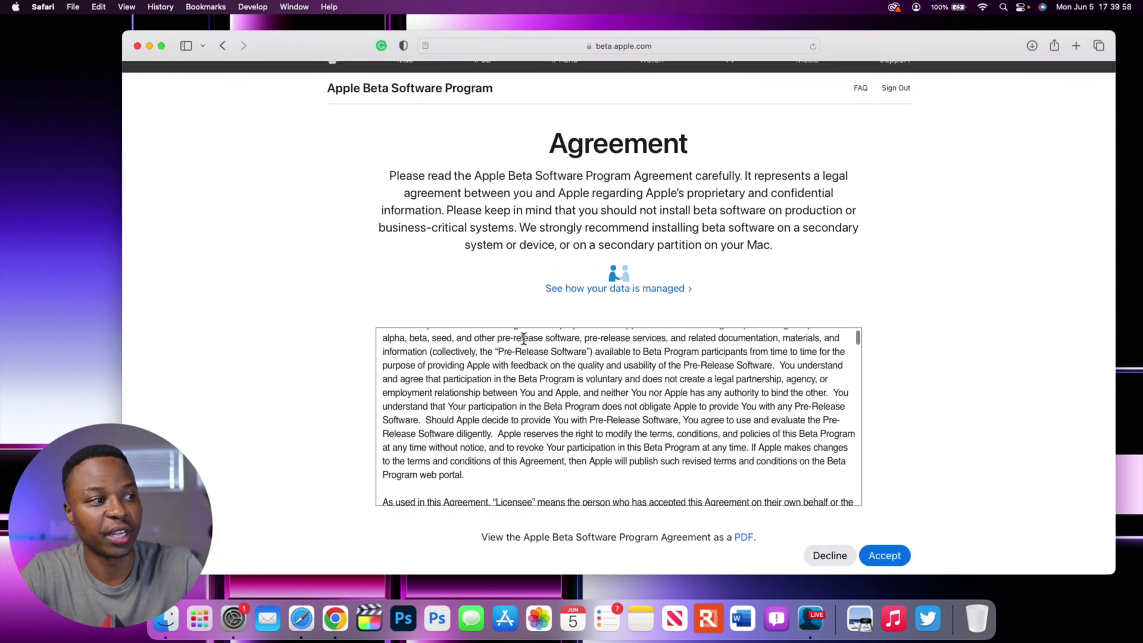
pyautogui.click(885, 552)
pyautogui.scroll(-2, 671, 452)
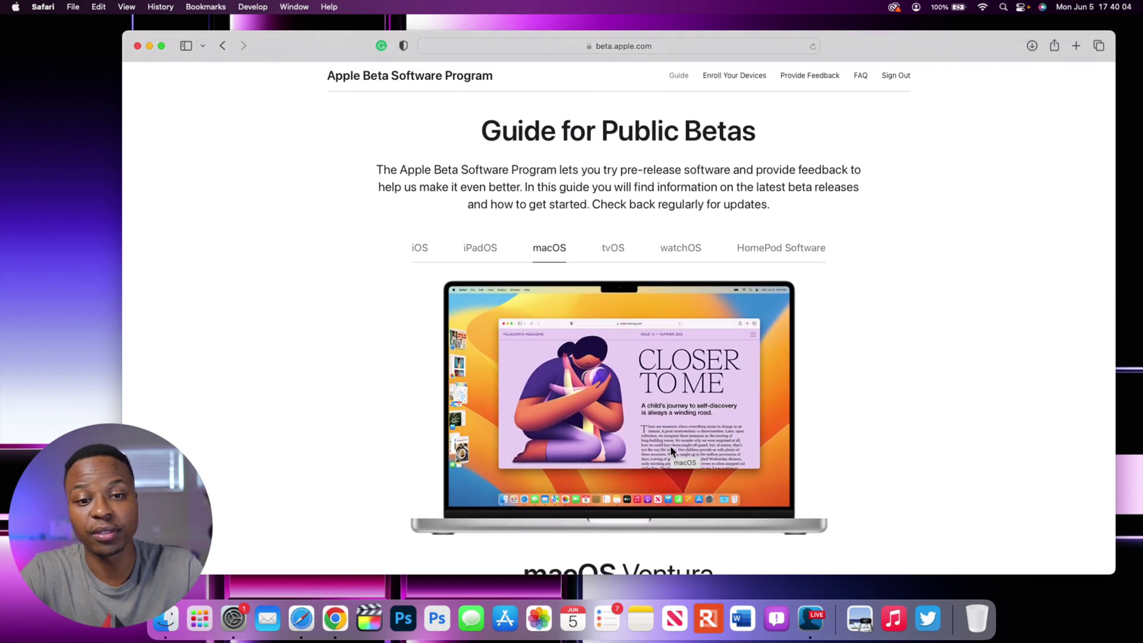
# Preview the iOS, iPadOS and macOS public beta guides
pyautogui.click(423, 254)
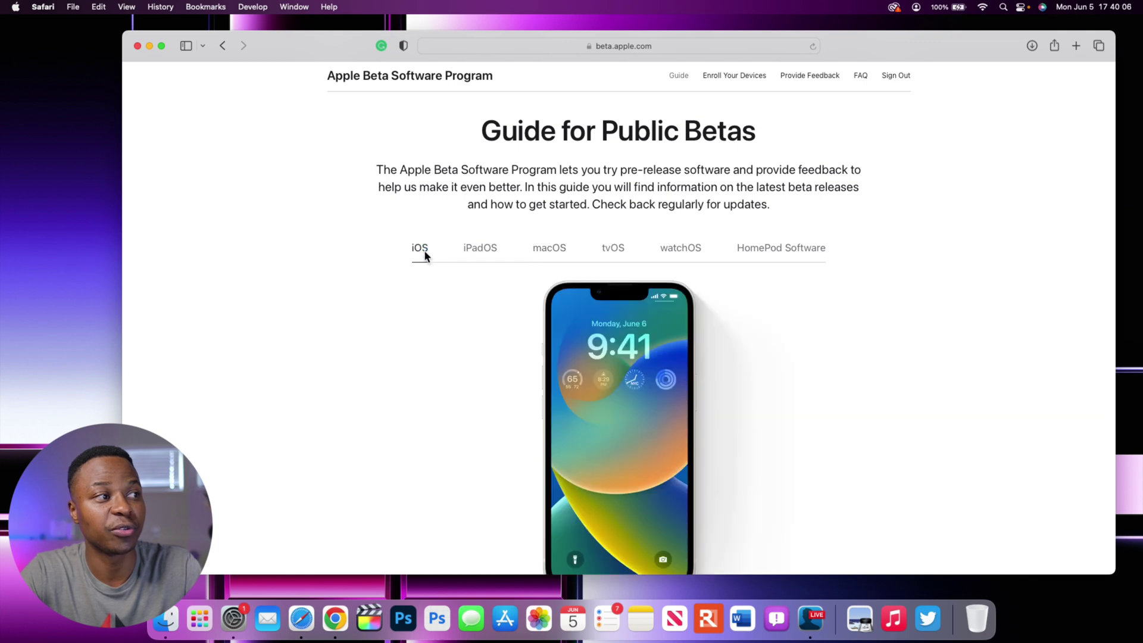
pyautogui.click(485, 249)
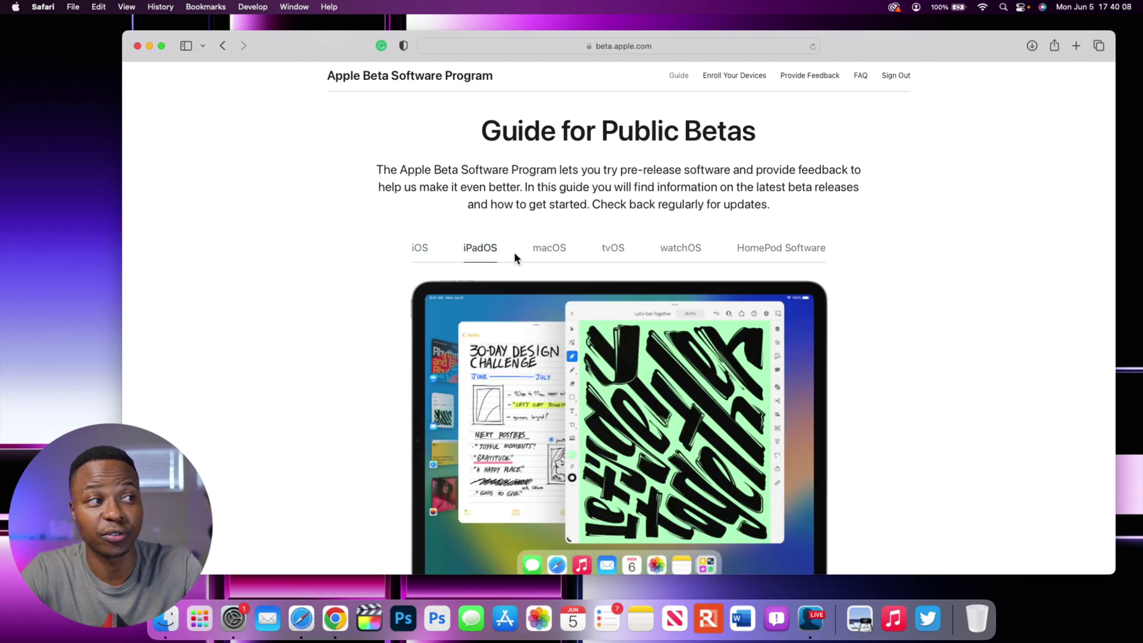
pyautogui.click(538, 251)
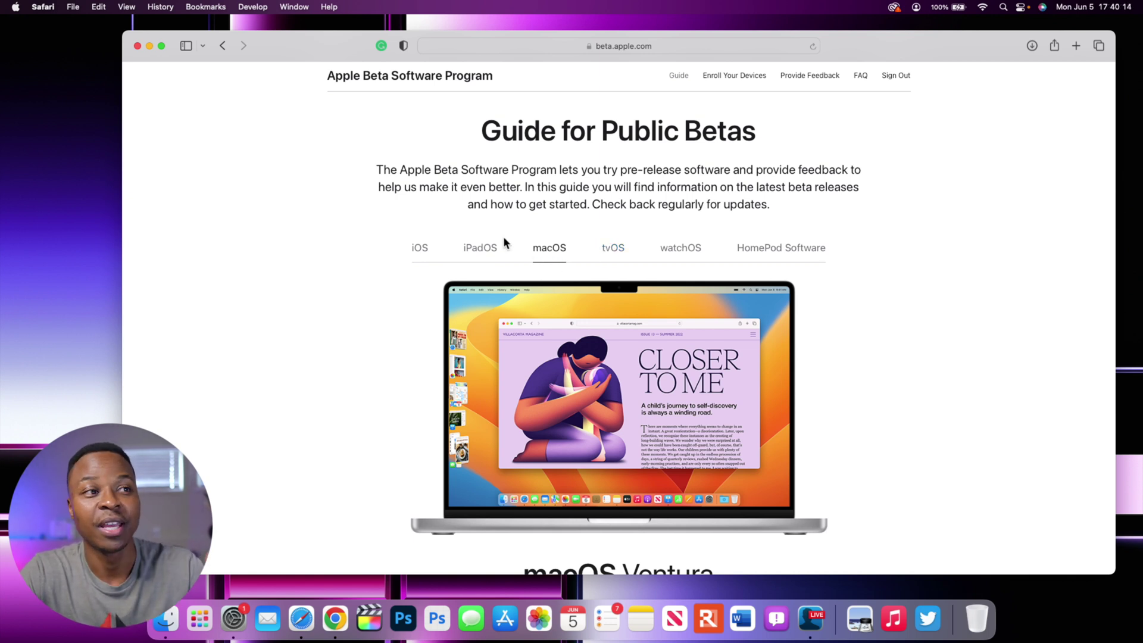
pyautogui.click(425, 253)
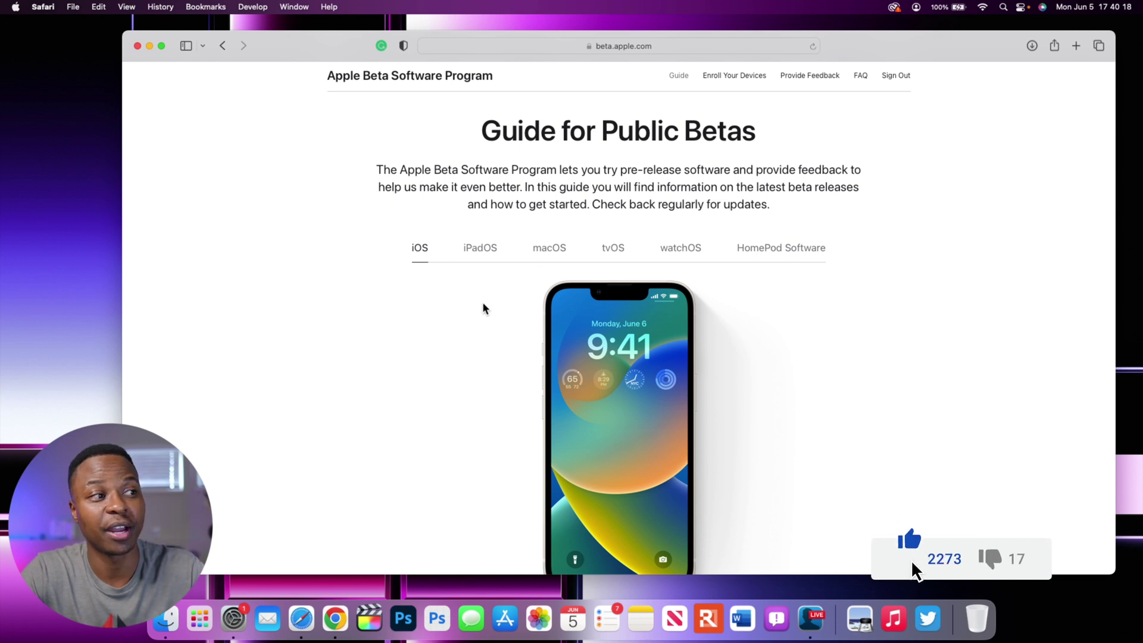
pyautogui.scroll(-1, 482, 302)
# Switch the guide to macOS and bring up its enrollment steps, starting with Back up your Mac
pyautogui.click(493, 238)
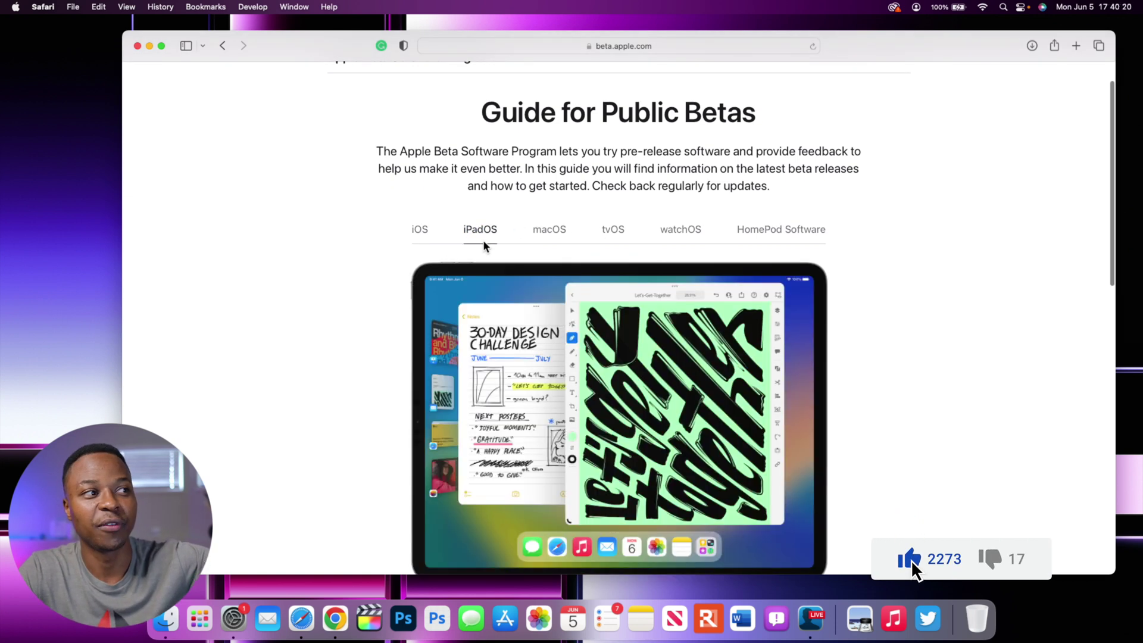
pyautogui.click(546, 237)
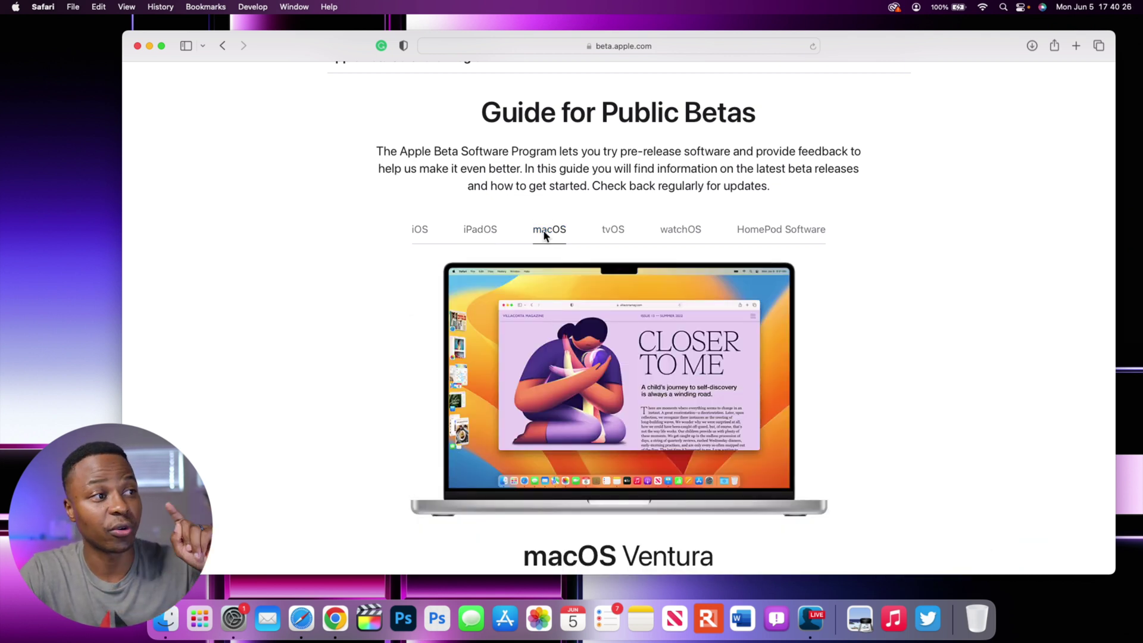
pyautogui.scroll(-5, 543, 233)
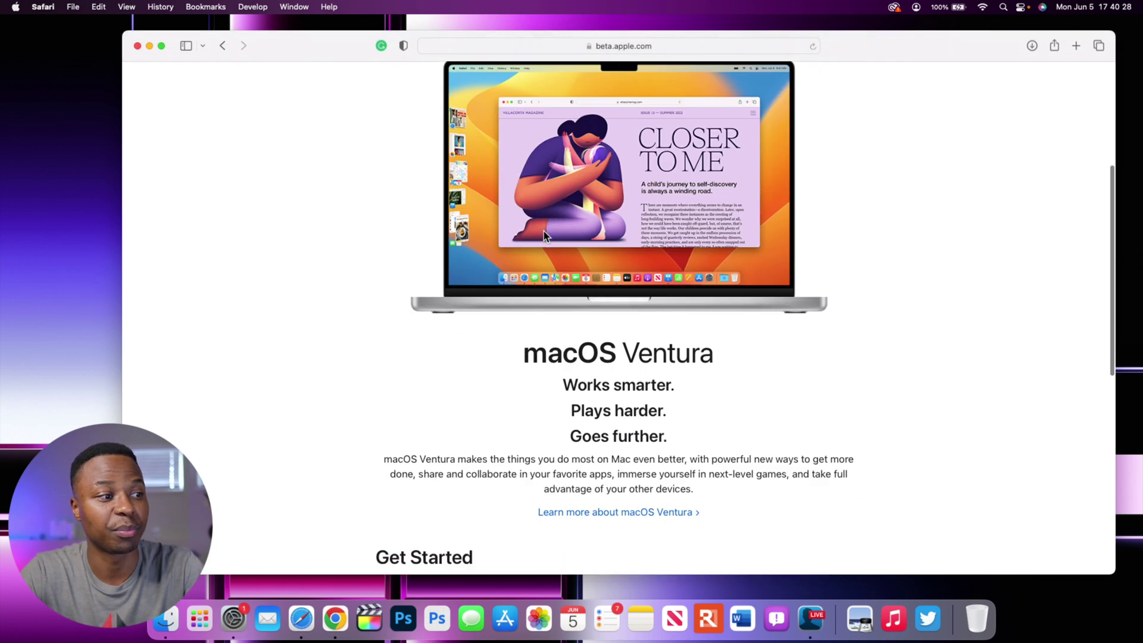
pyautogui.scroll(-4, 544, 233)
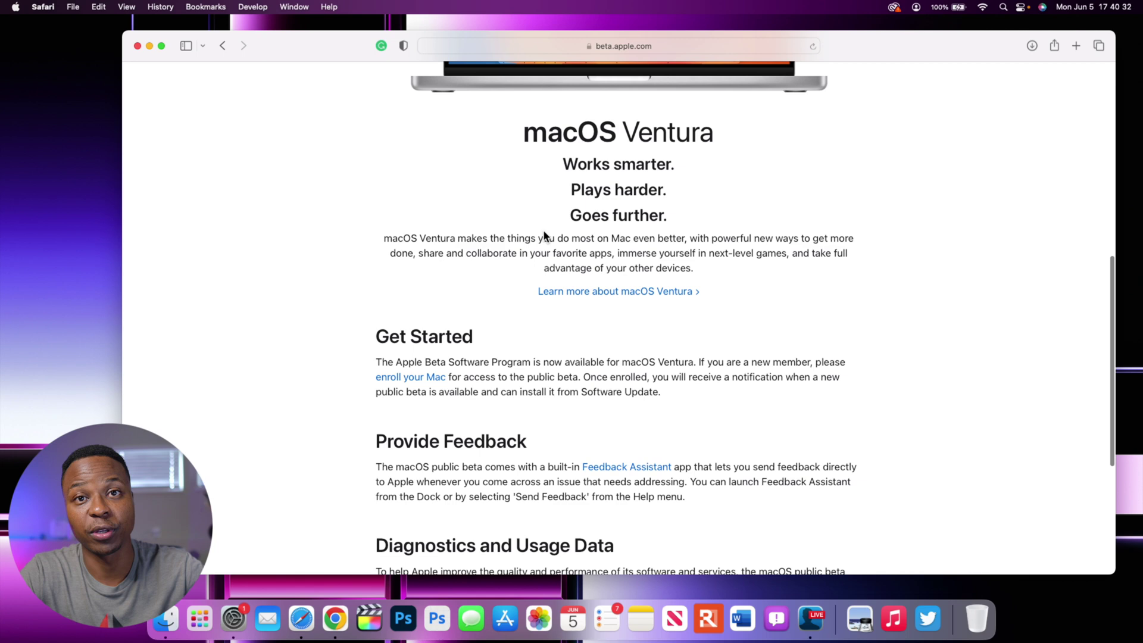
pyautogui.scroll(10, 542, 229)
pyautogui.scroll(-1, 543, 229)
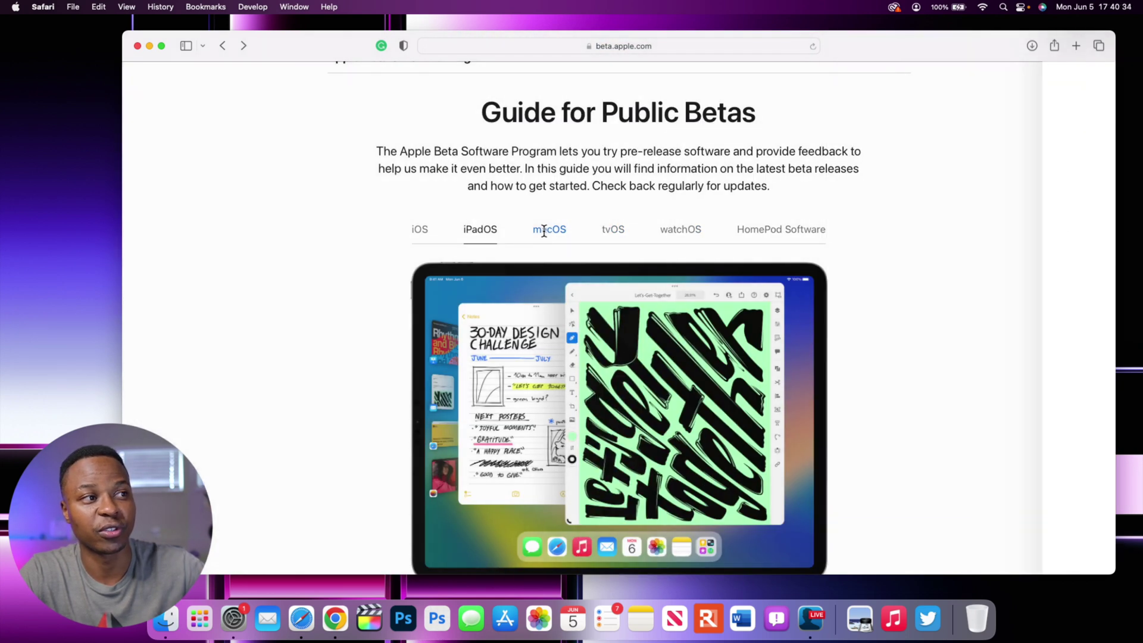
pyautogui.scroll(1, 543, 231)
pyautogui.click(559, 275)
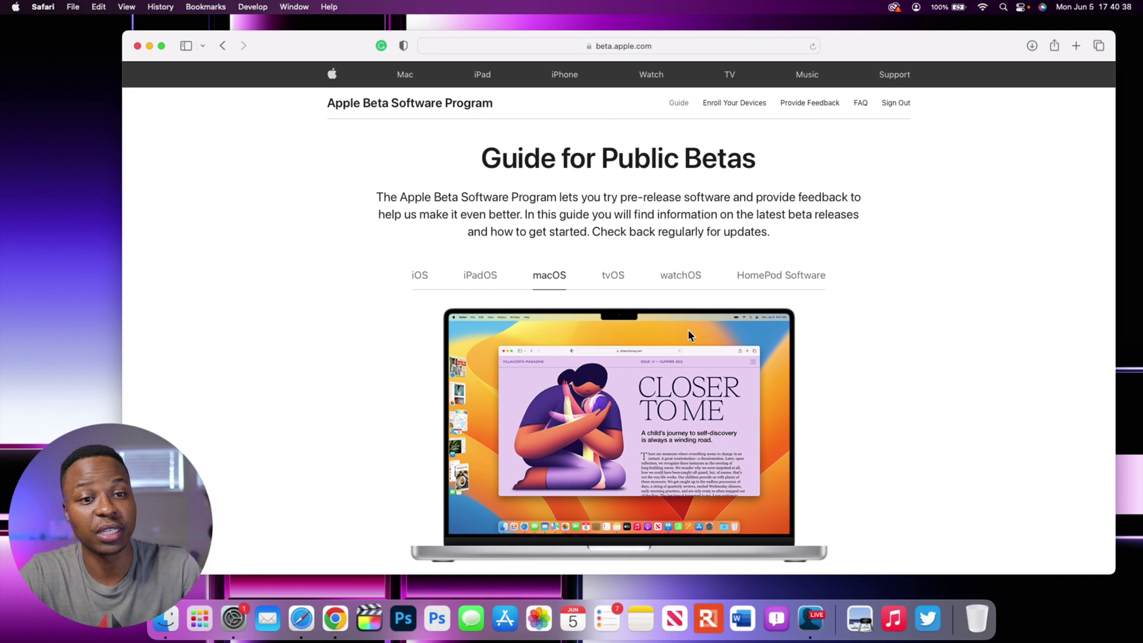
pyautogui.scroll(-9, 689, 335)
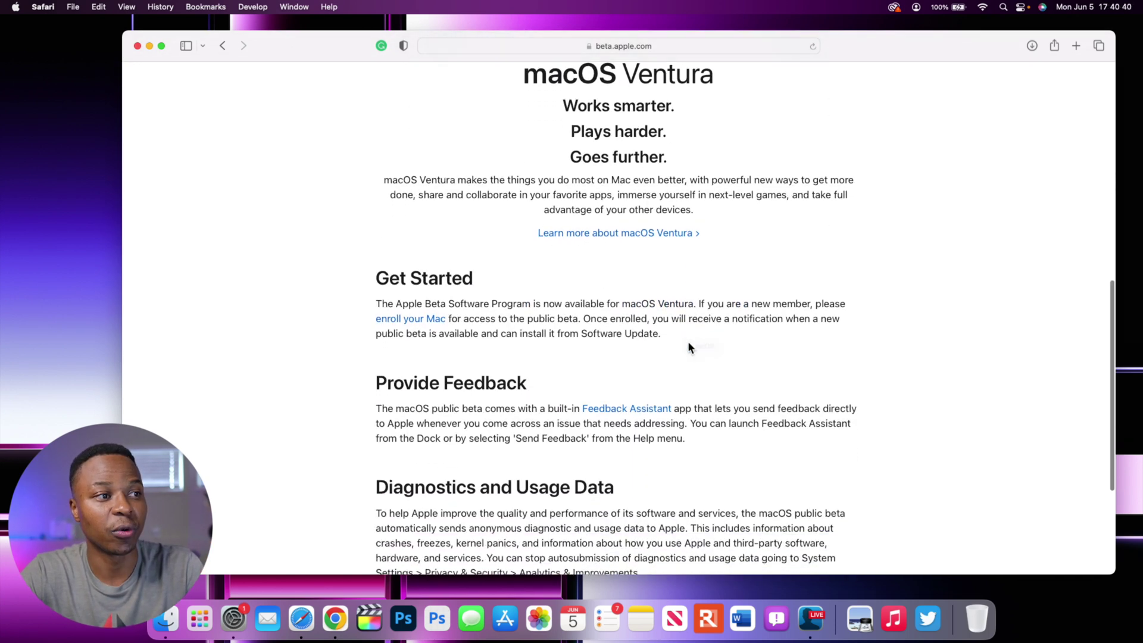
pyautogui.scroll(3, 551, 357)
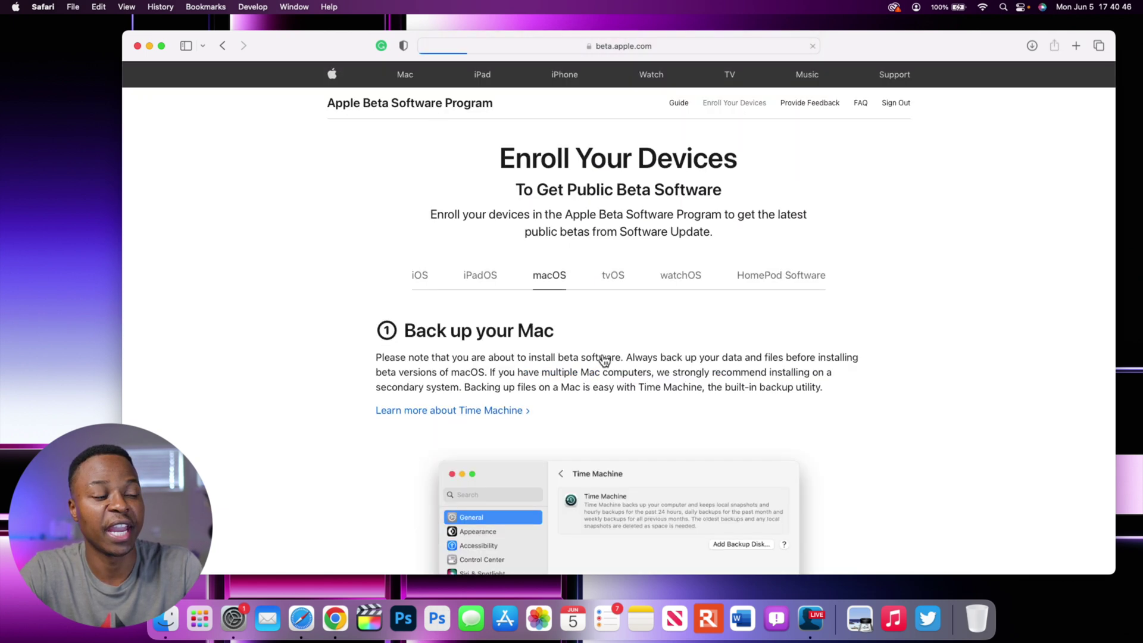
# Scroll the macOS guide down to step 2, Get beta updates, for macOS Ventura 13.4 or later
pyautogui.scroll(-2, 581, 352)
pyautogui.scroll(-2, 581, 353)
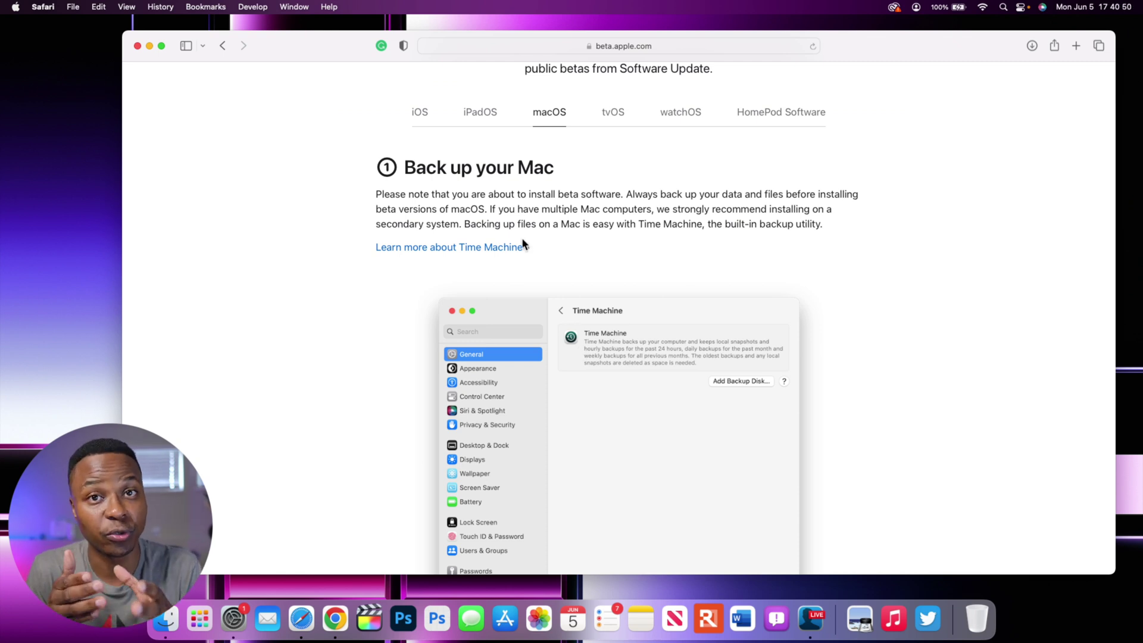
pyautogui.scroll(-1, 523, 244)
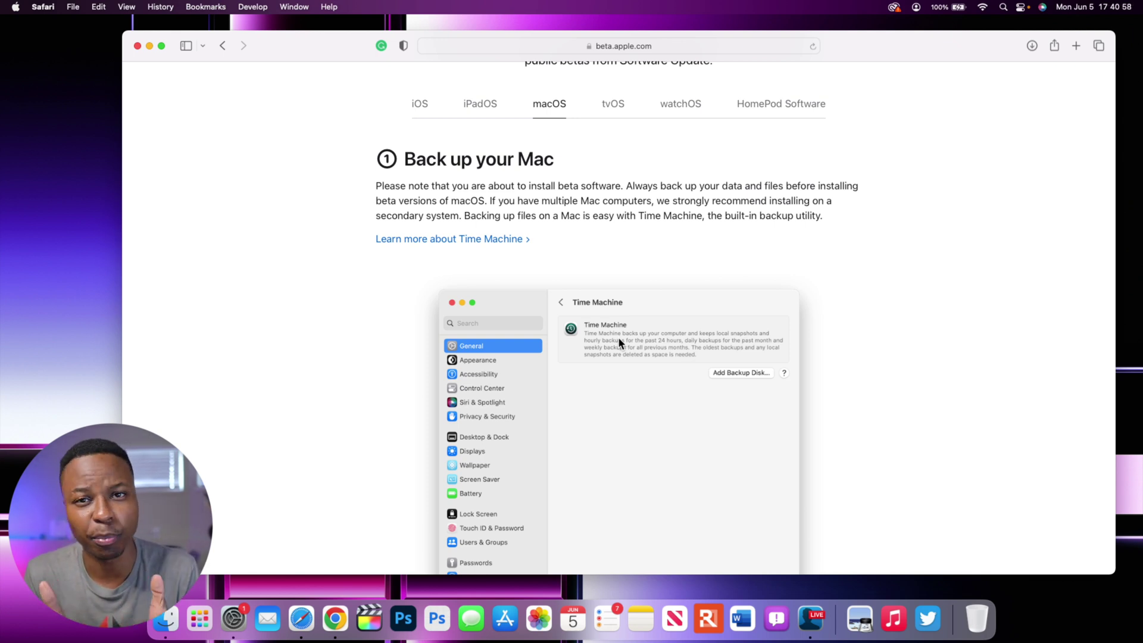
pyautogui.scroll(-10, 618, 337)
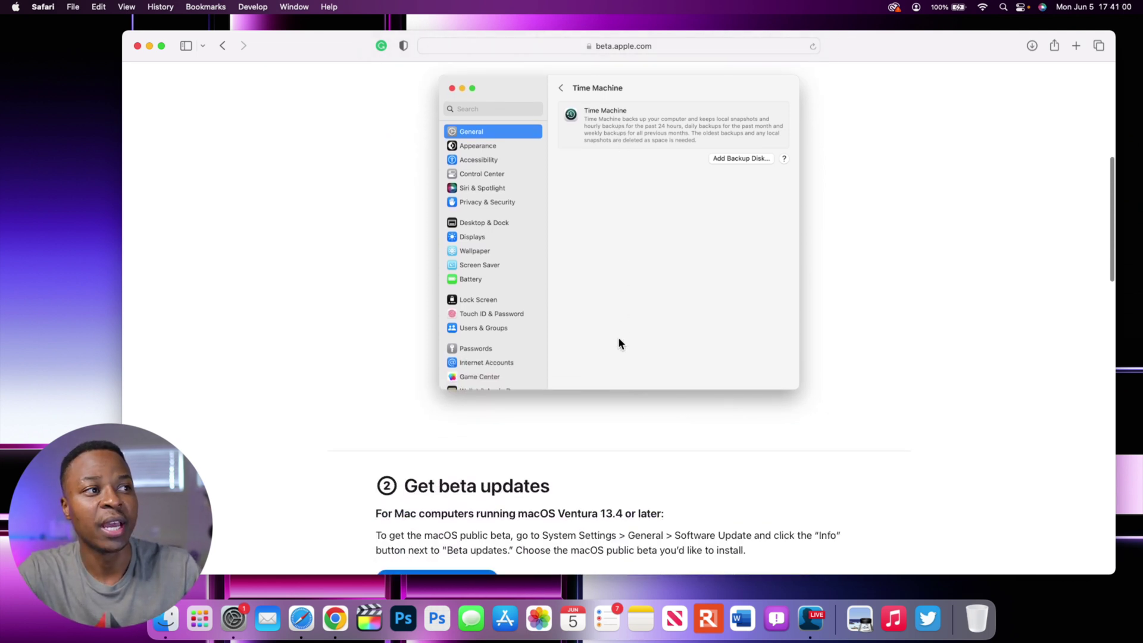
pyautogui.scroll(-3, 618, 342)
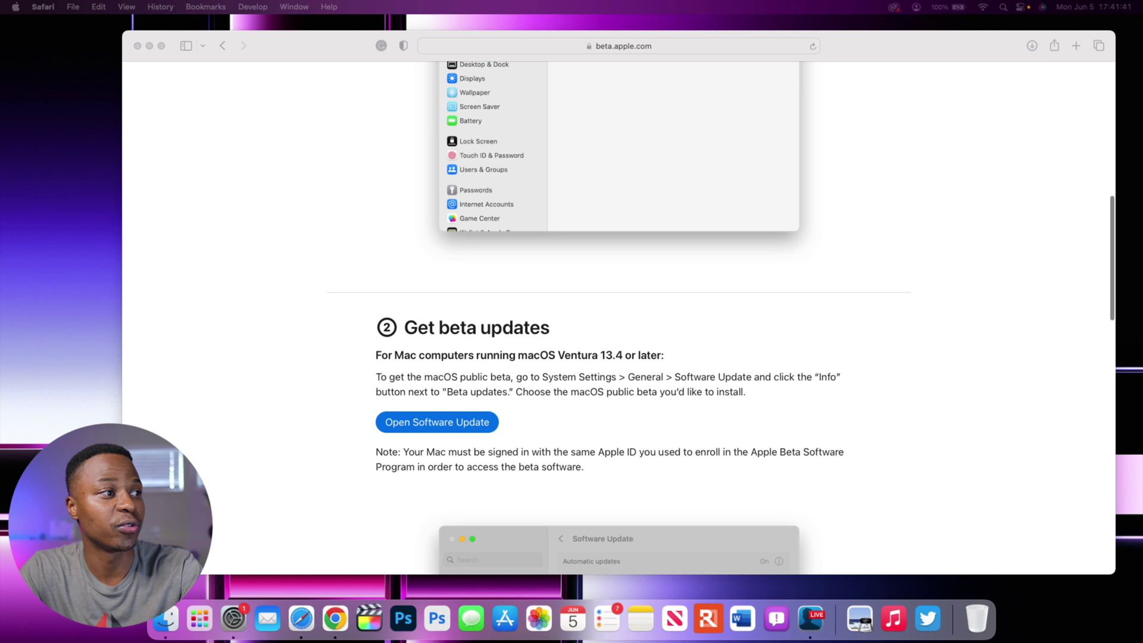
pyautogui.scroll(-2, 619, 297)
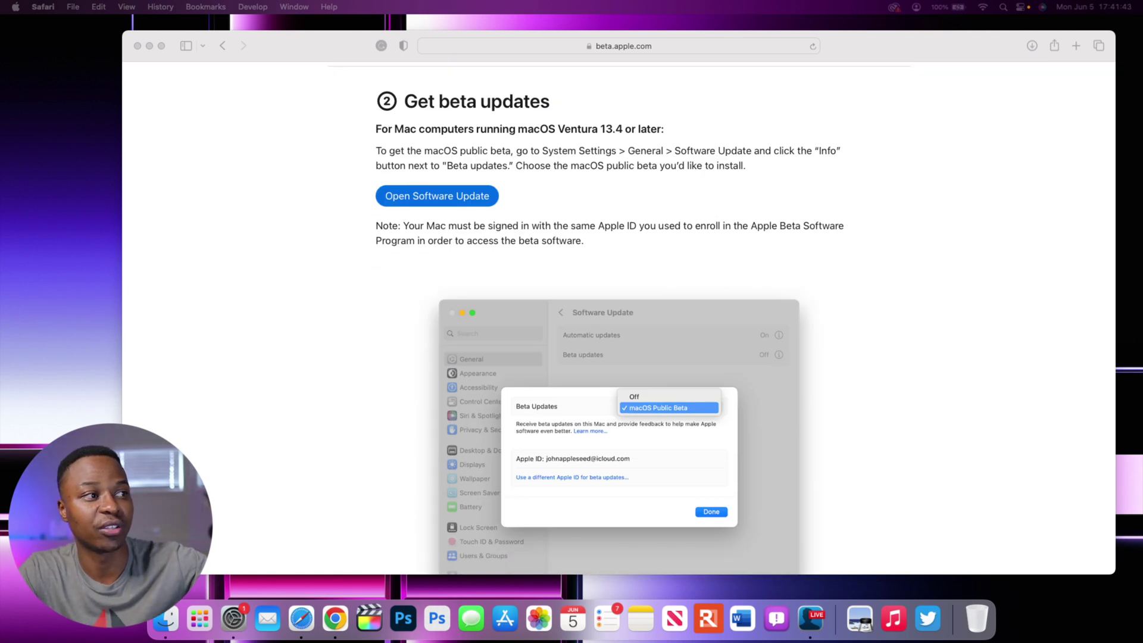
# Launch System Settings from the page's Open Software Update button and go to General > Software Update
pyautogui.click(443, 203)
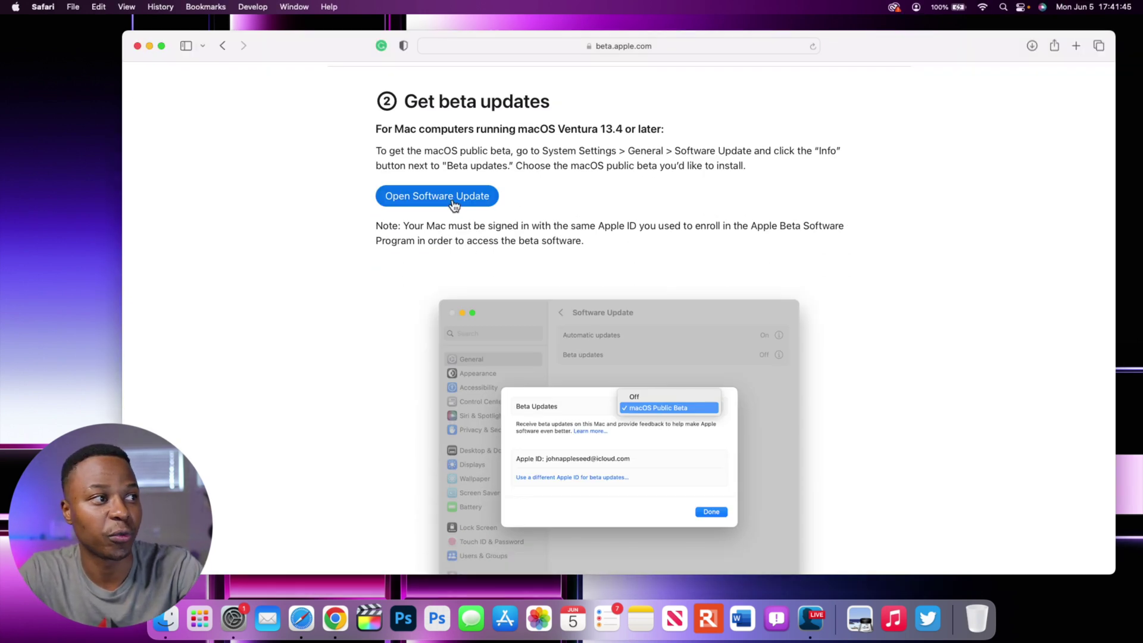
pyautogui.click(443, 203)
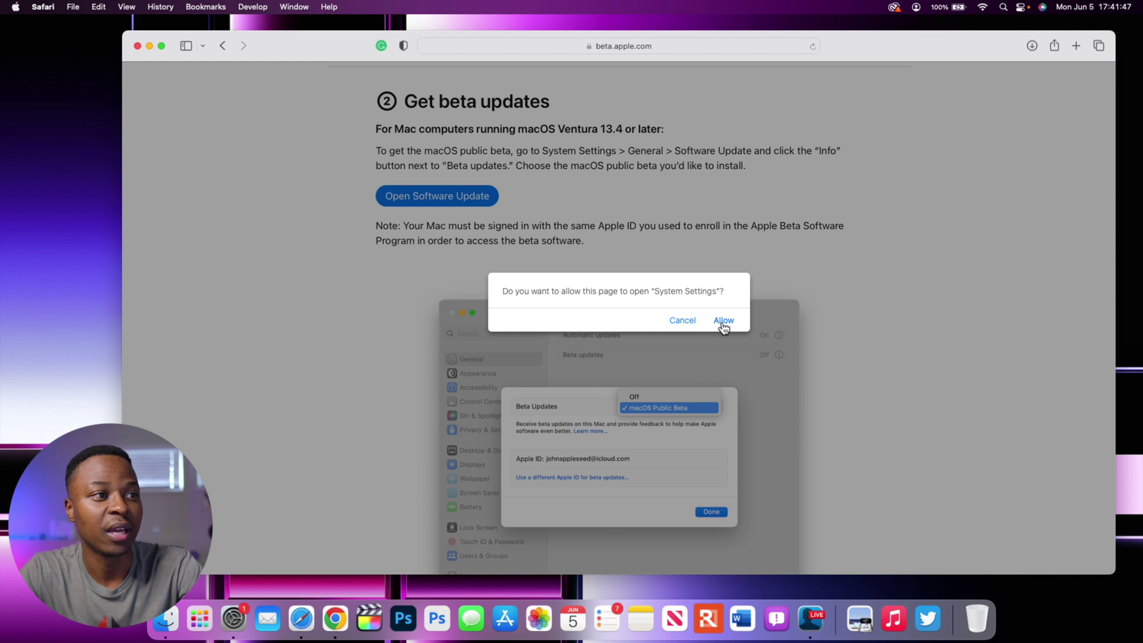
pyautogui.click(719, 320)
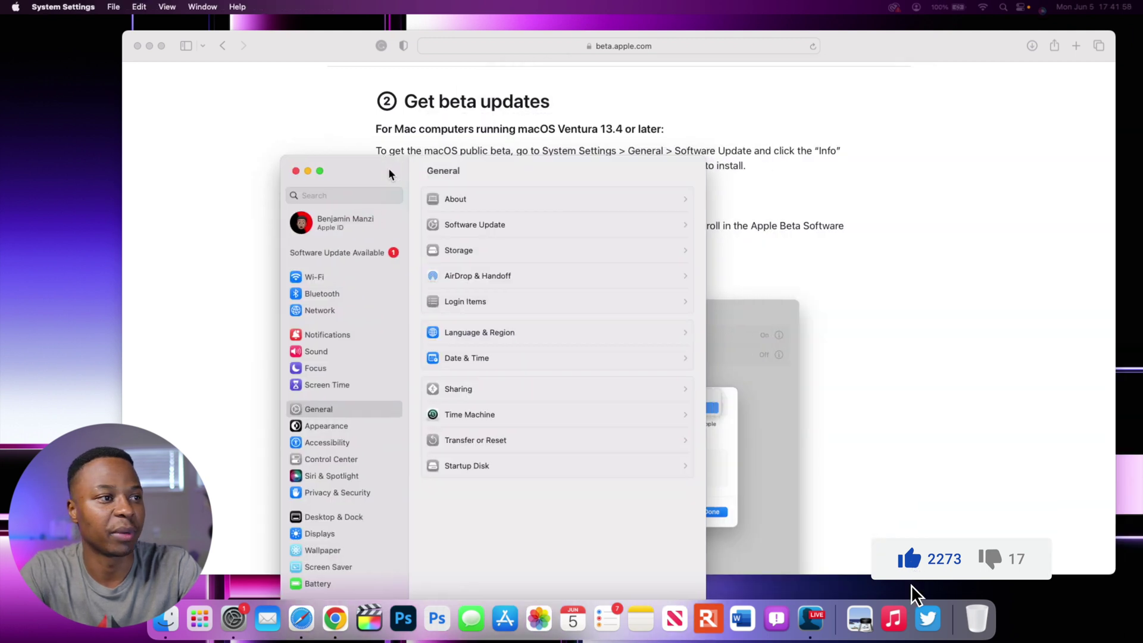
pyautogui.moveTo(389, 169); pyautogui.dragTo(421, 102)
pyautogui.click(355, 338)
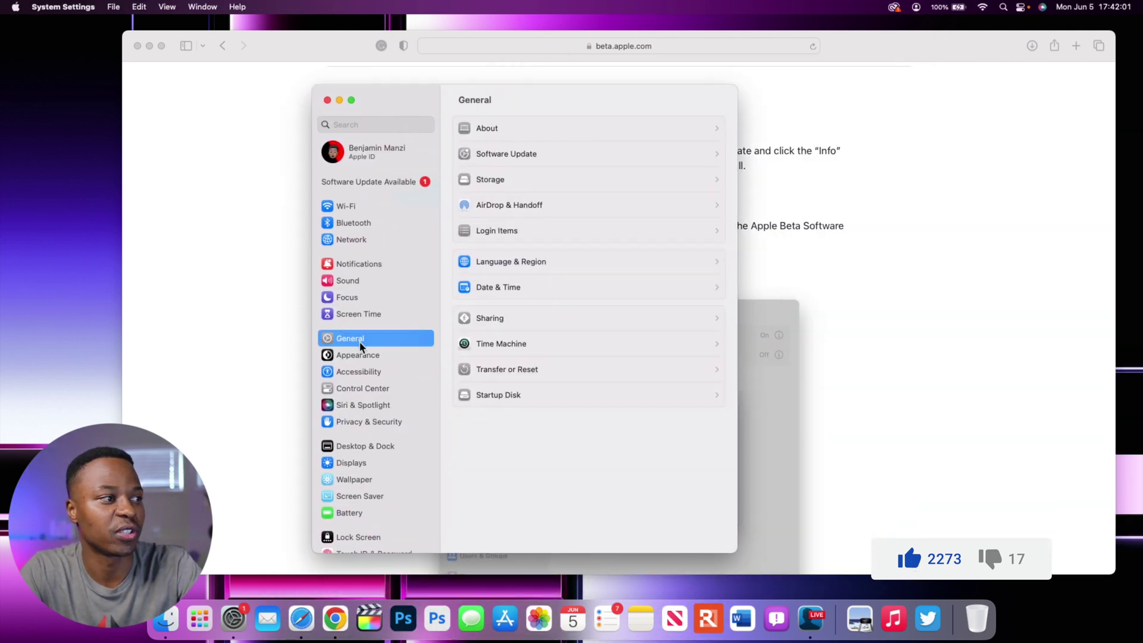
pyautogui.click(502, 153)
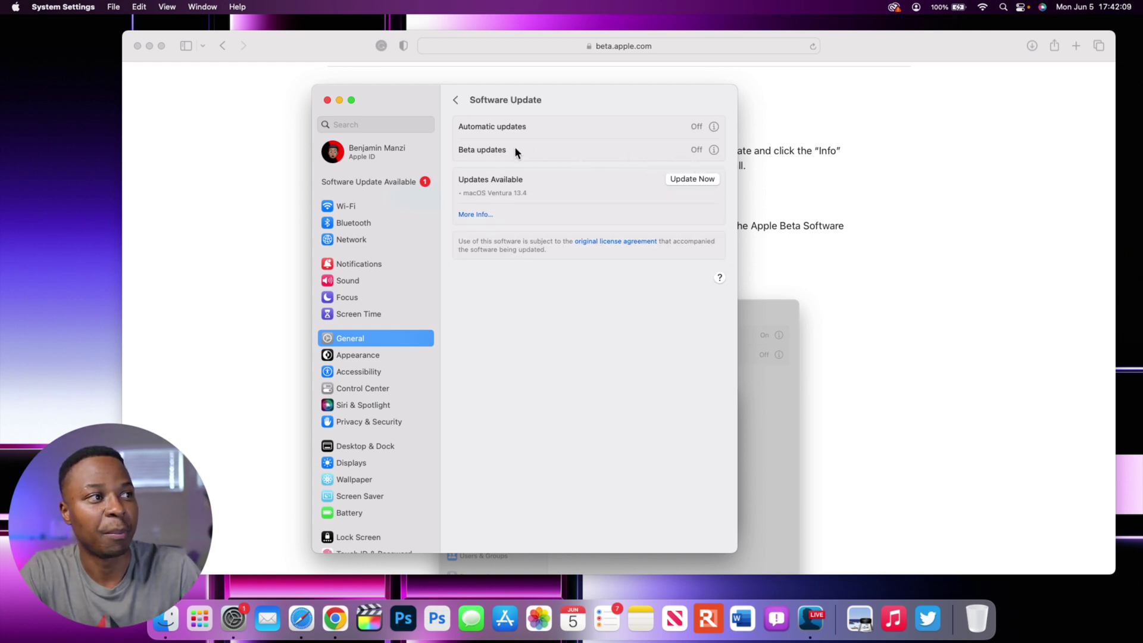
pyautogui.click(712, 150)
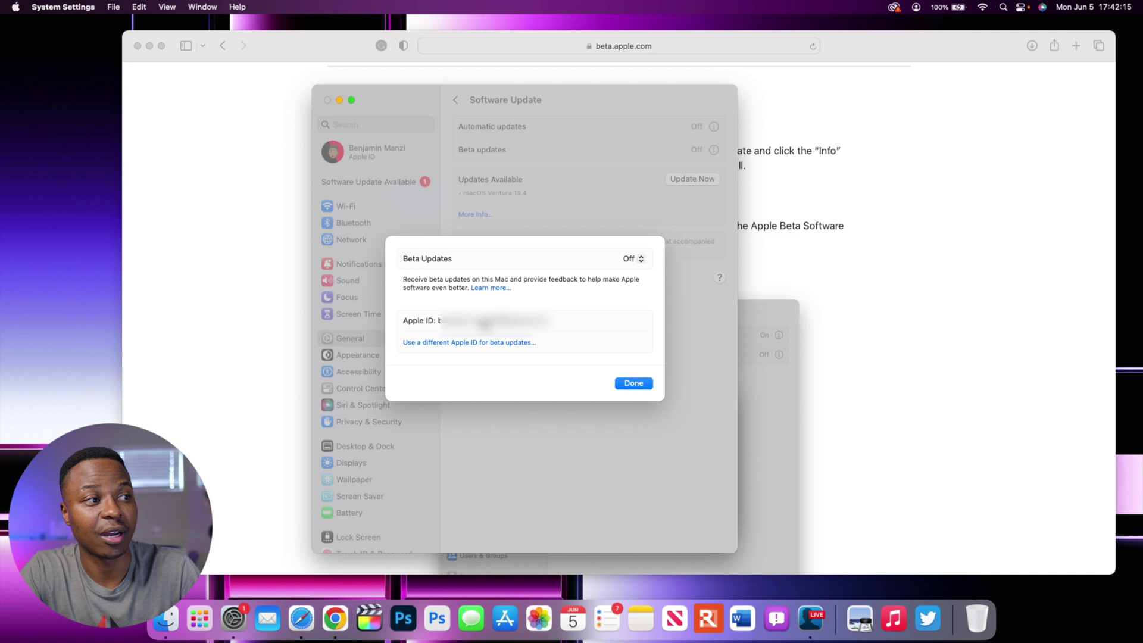
pyautogui.click(627, 262)
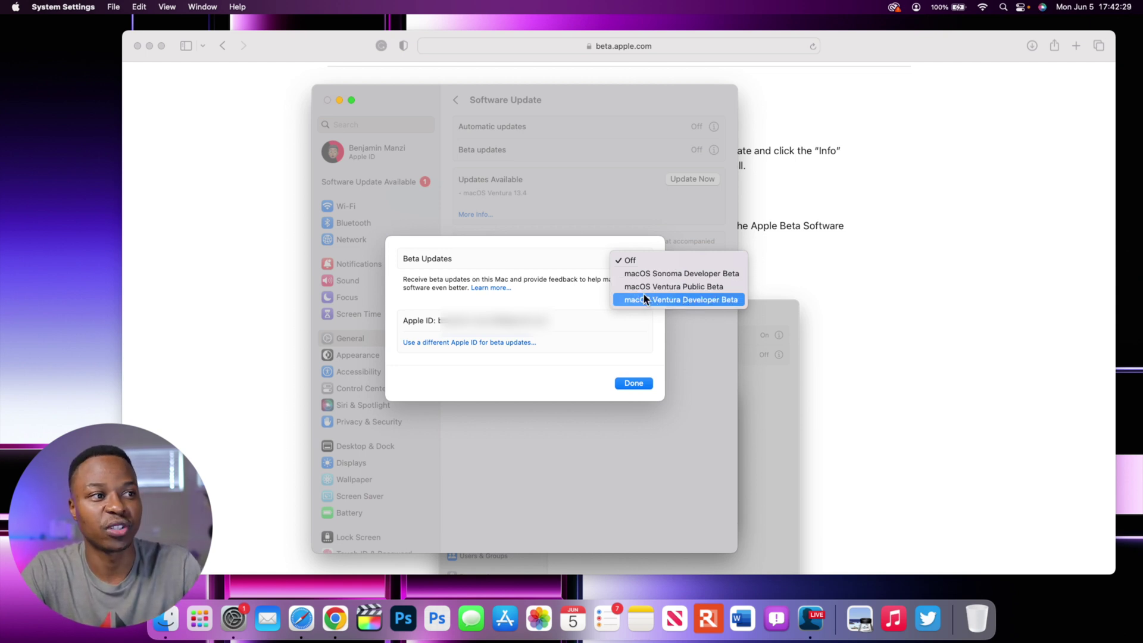
pyautogui.click(682, 287)
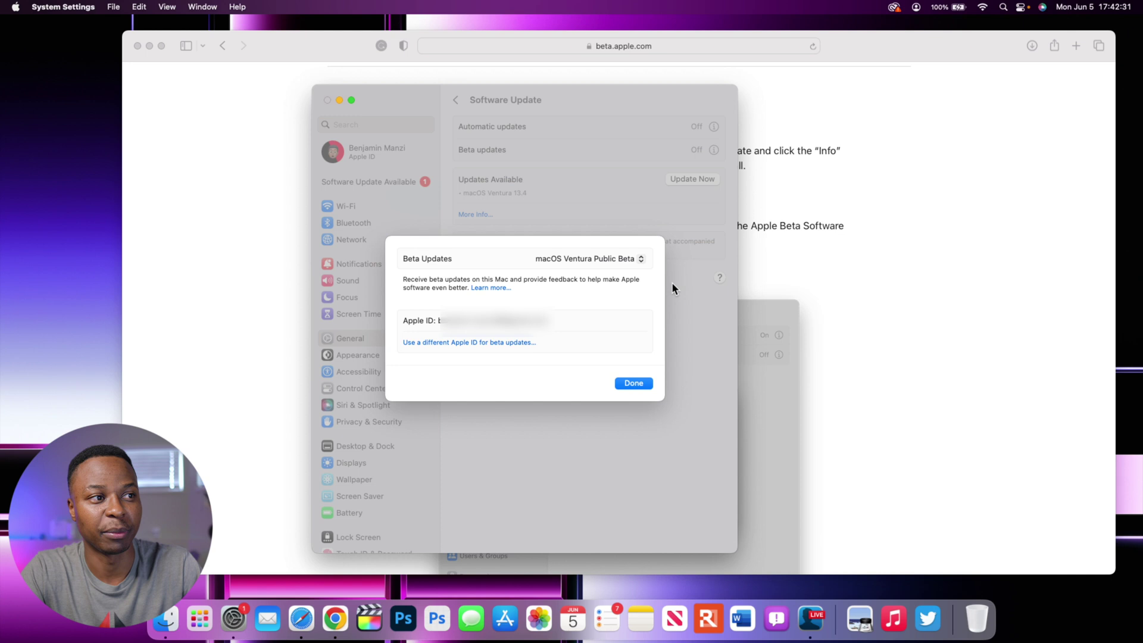
pyautogui.click(628, 264)
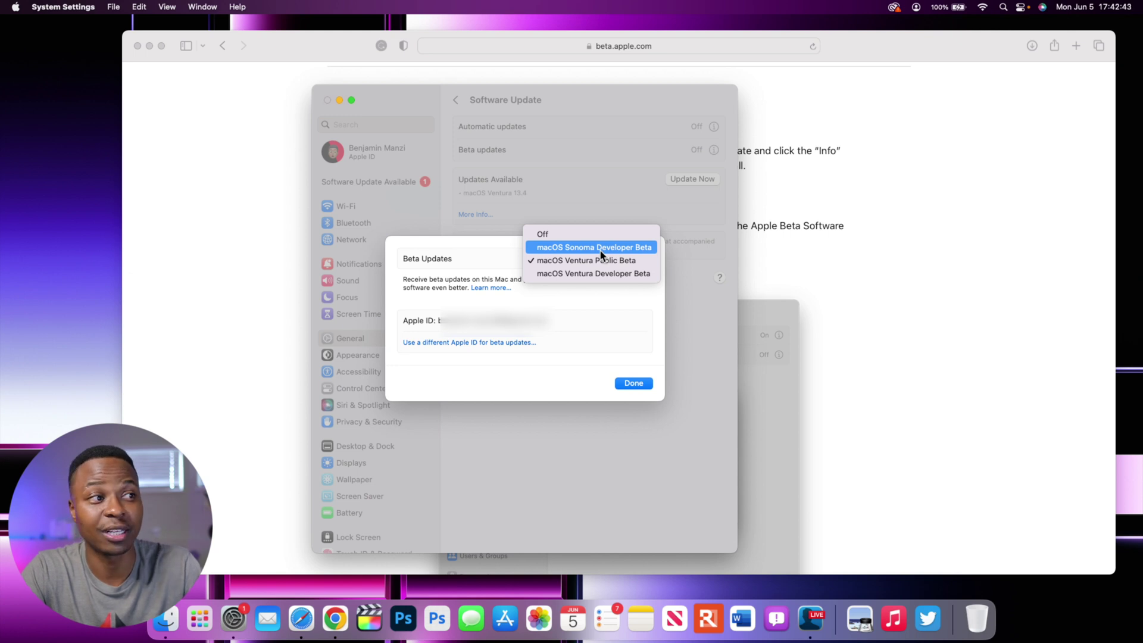
pyautogui.click(573, 236)
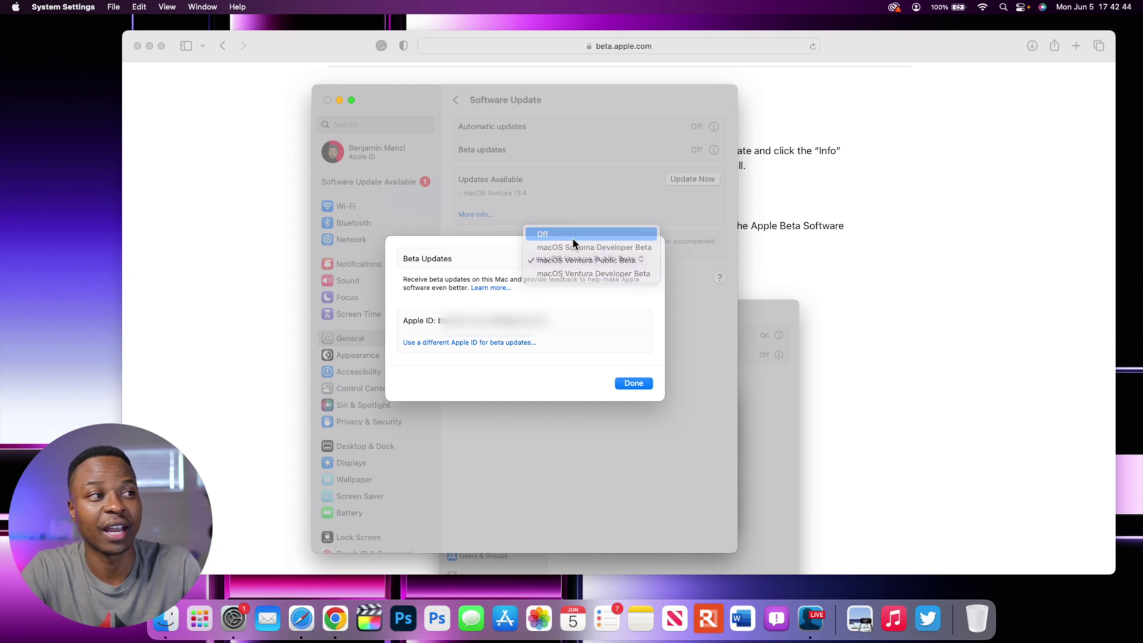
pyautogui.click(633, 382)
# Close System Settings and open the Apple Developer website in a new Safari tab
pyautogui.click(326, 100)
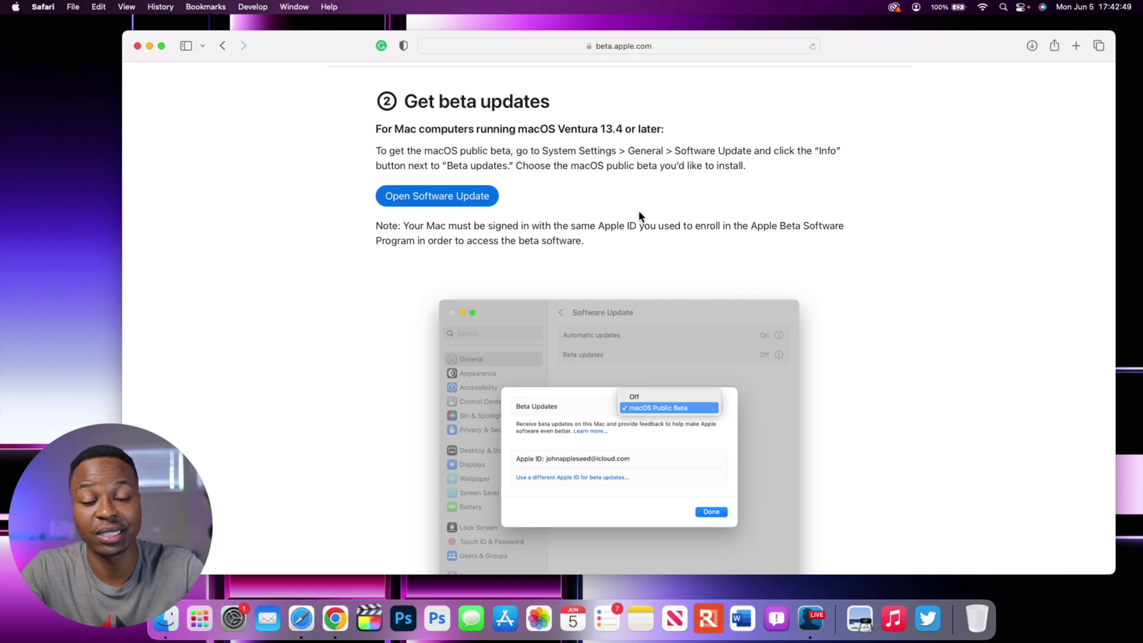
pyautogui.scroll(10, 810, 227)
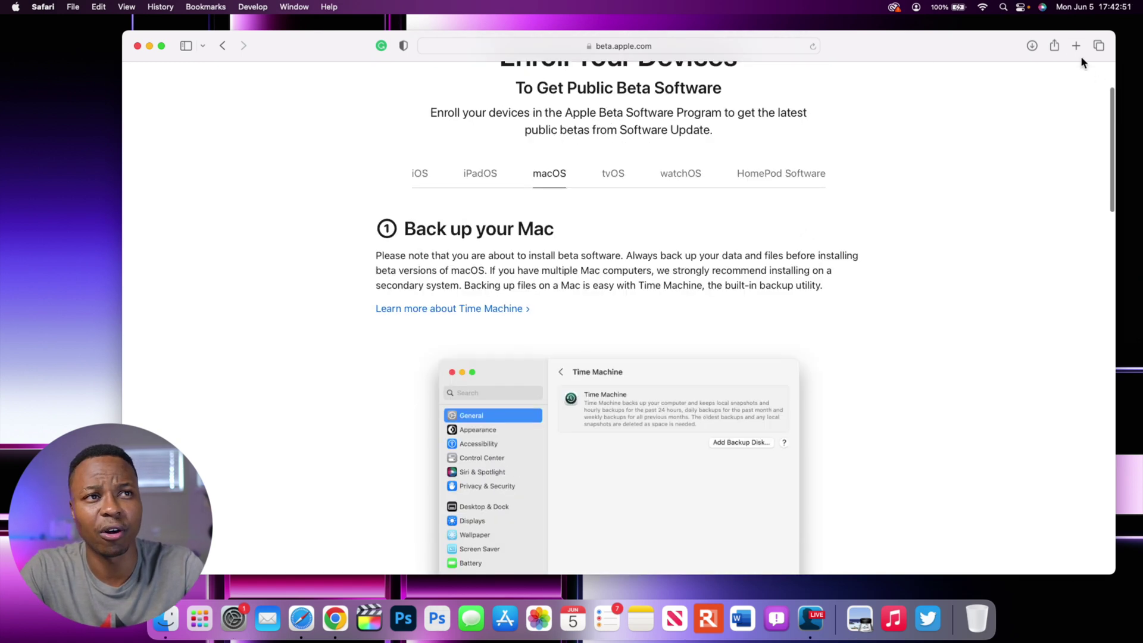
pyautogui.click(1076, 48)
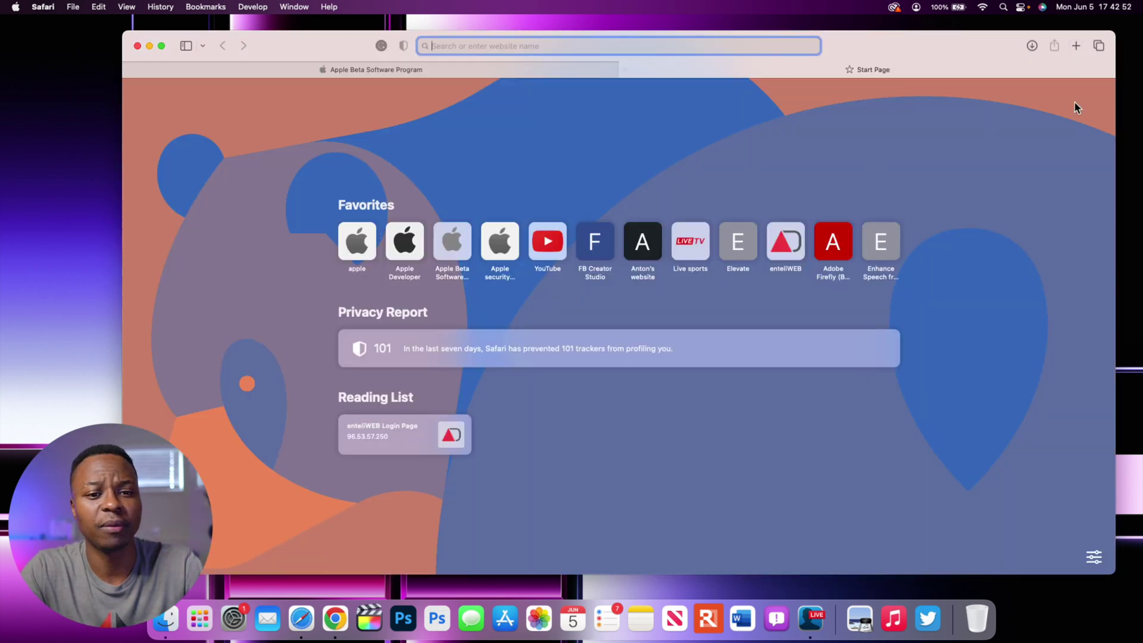
pyautogui.click(410, 248)
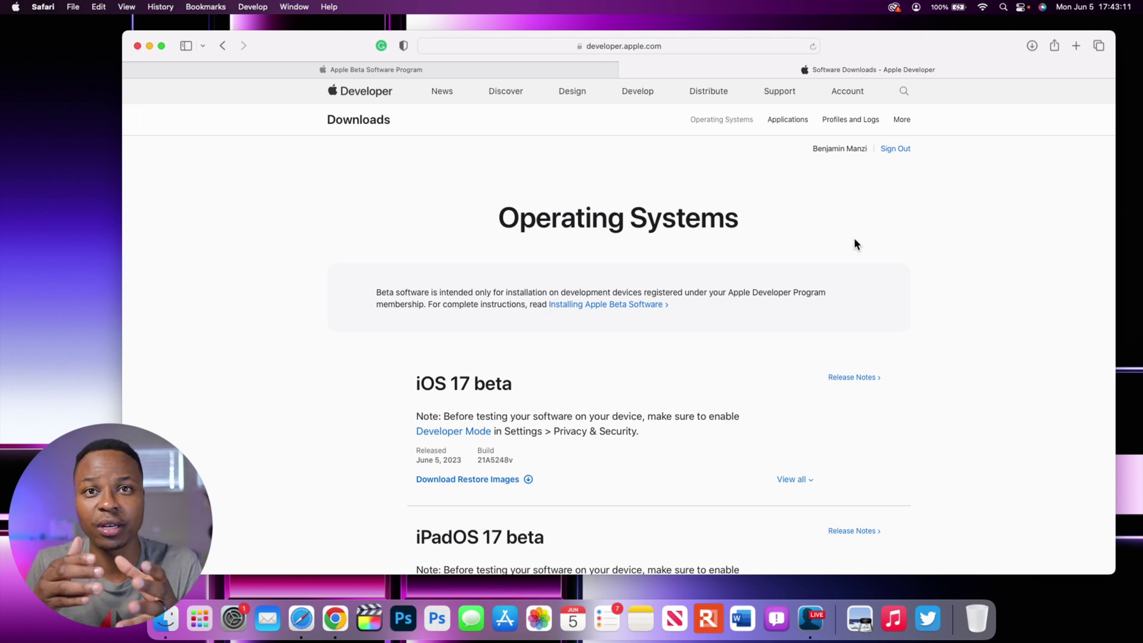
pyautogui.scroll(-5, 855, 244)
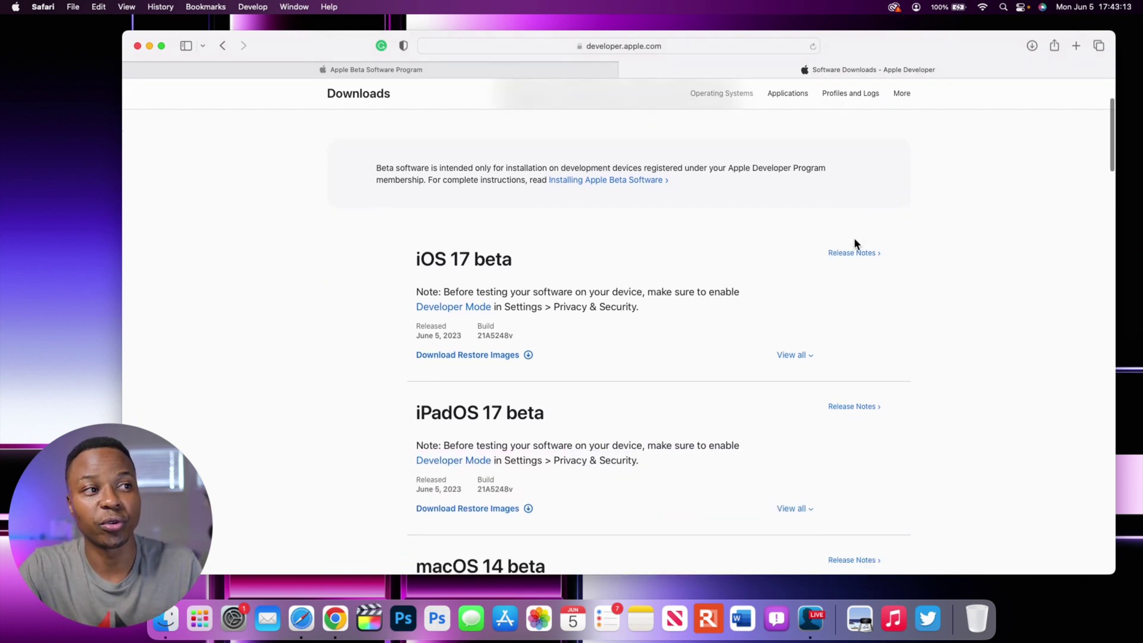
pyautogui.scroll(-10, 855, 245)
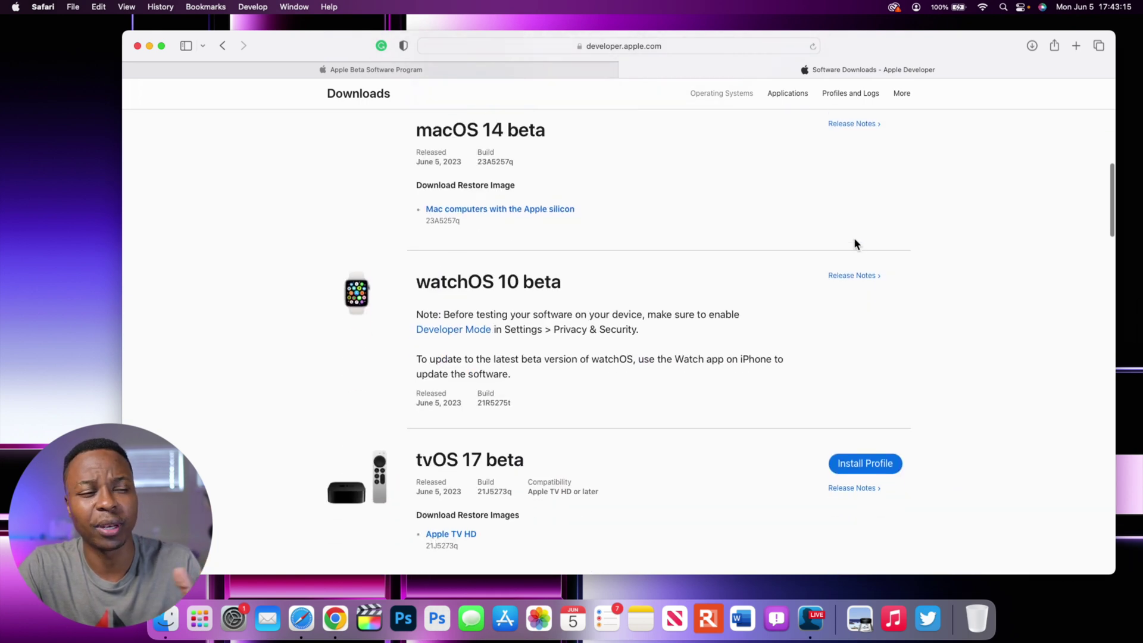
pyautogui.scroll(-1, 855, 242)
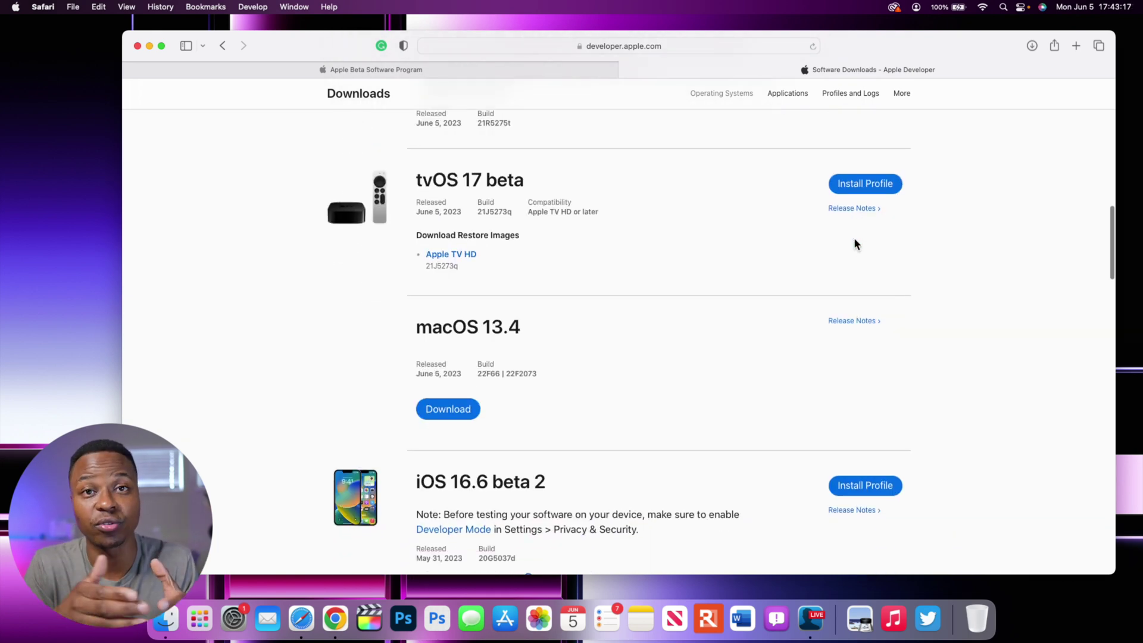
pyautogui.scroll(6, 854, 237)
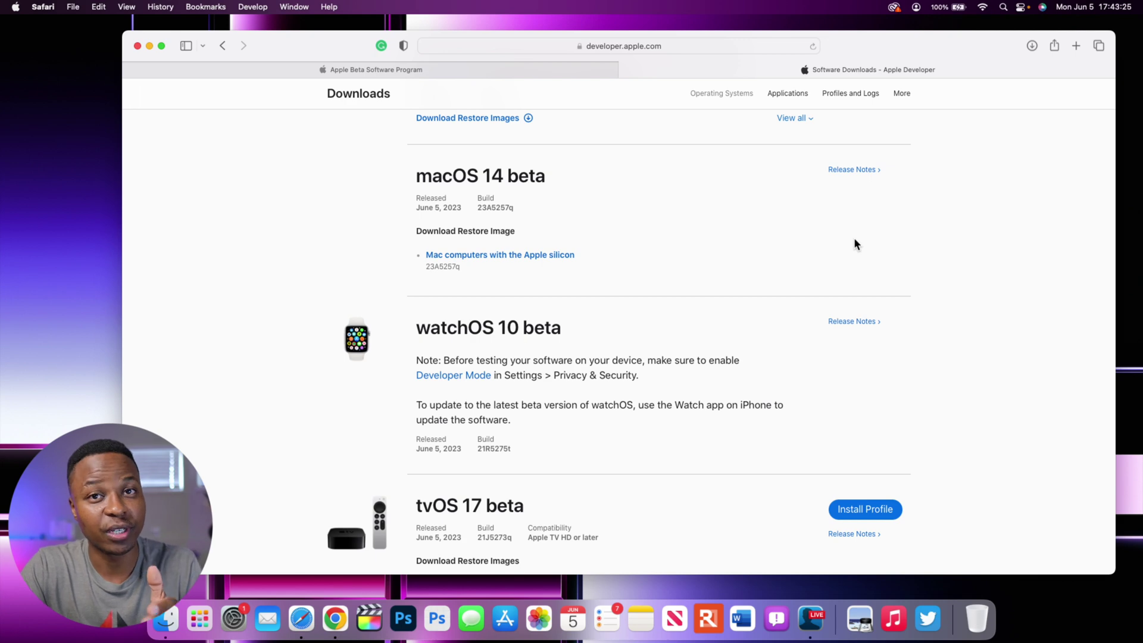
pyautogui.scroll(-1, 853, 238)
pyautogui.scroll(10, 854, 238)
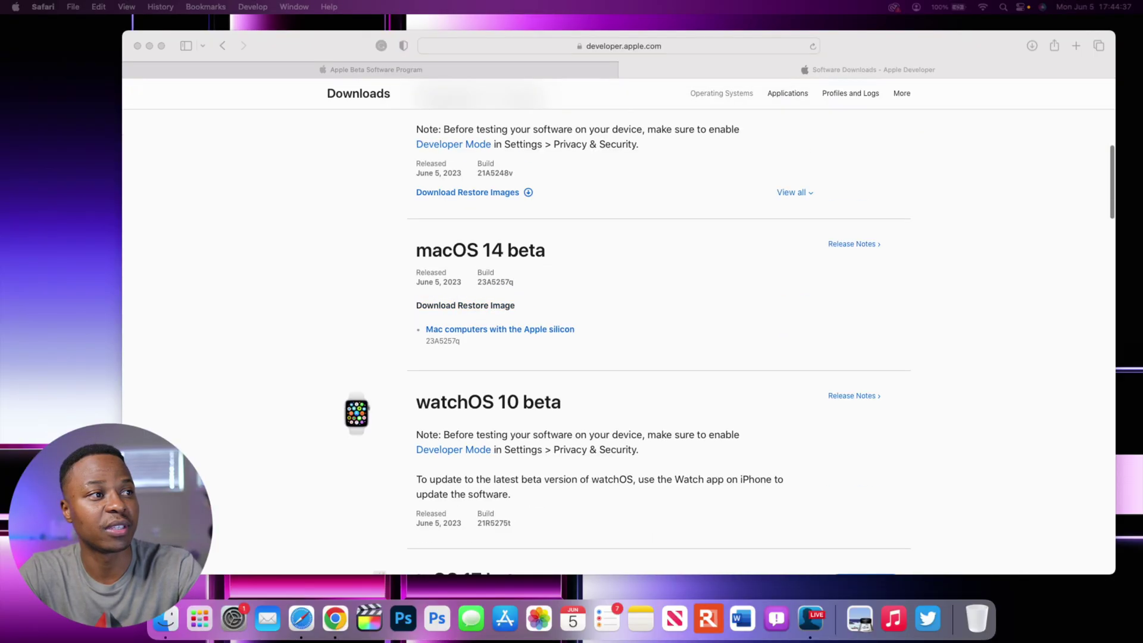
pyautogui.scroll(15, 619, 327)
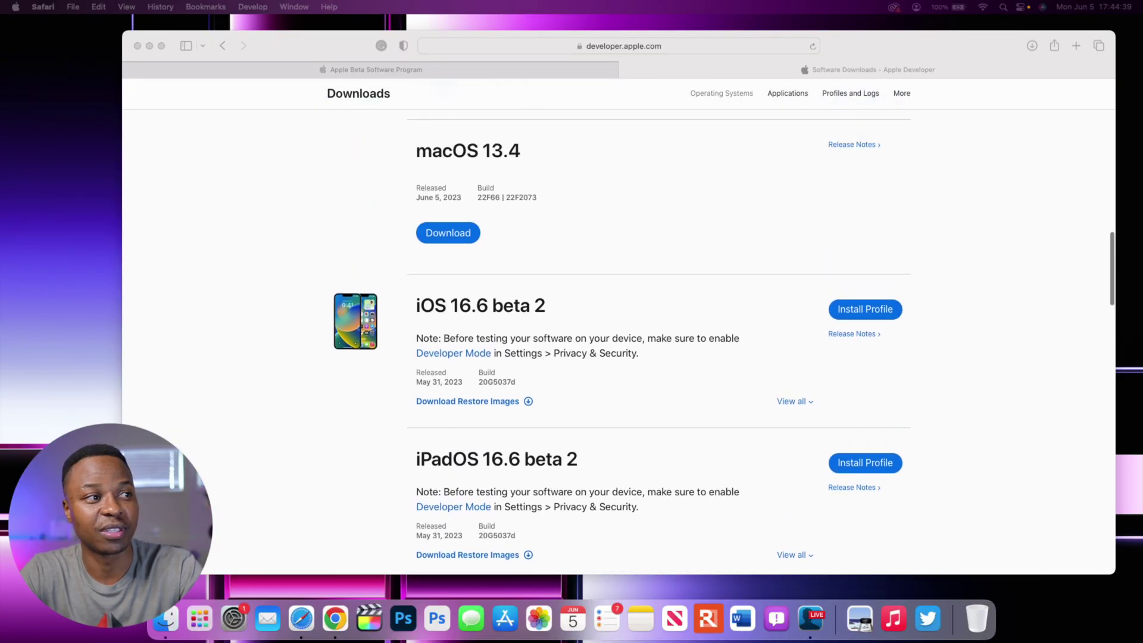
pyautogui.scroll(10, 619, 327)
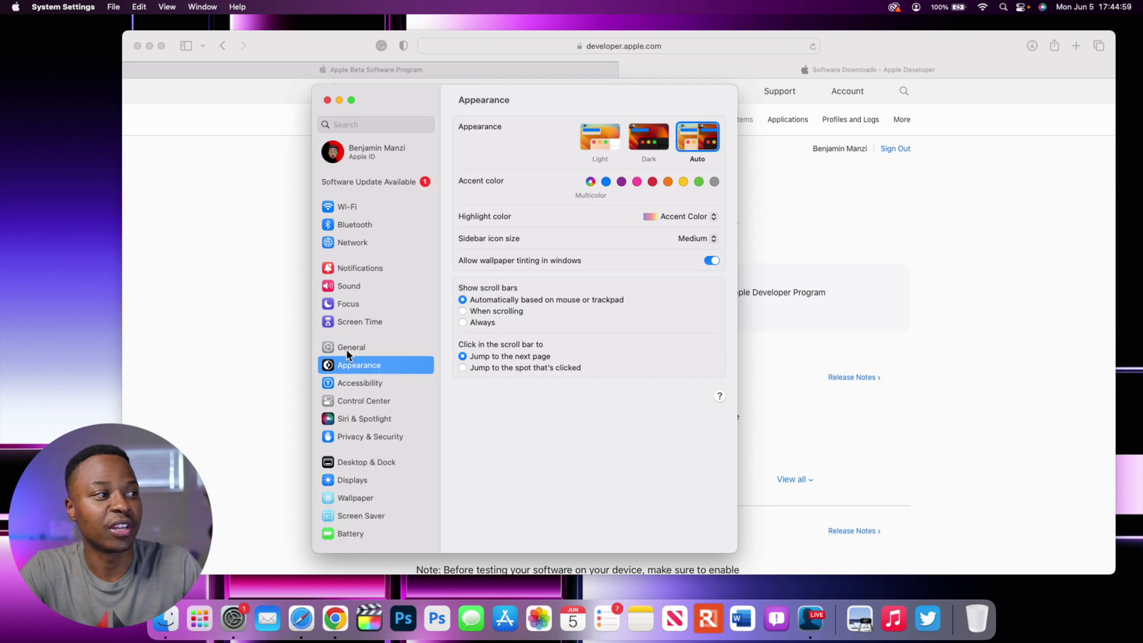
# Under General > Software Update, choose macOS Sonoma Developer Beta for Beta updates
pyautogui.click(347, 350)
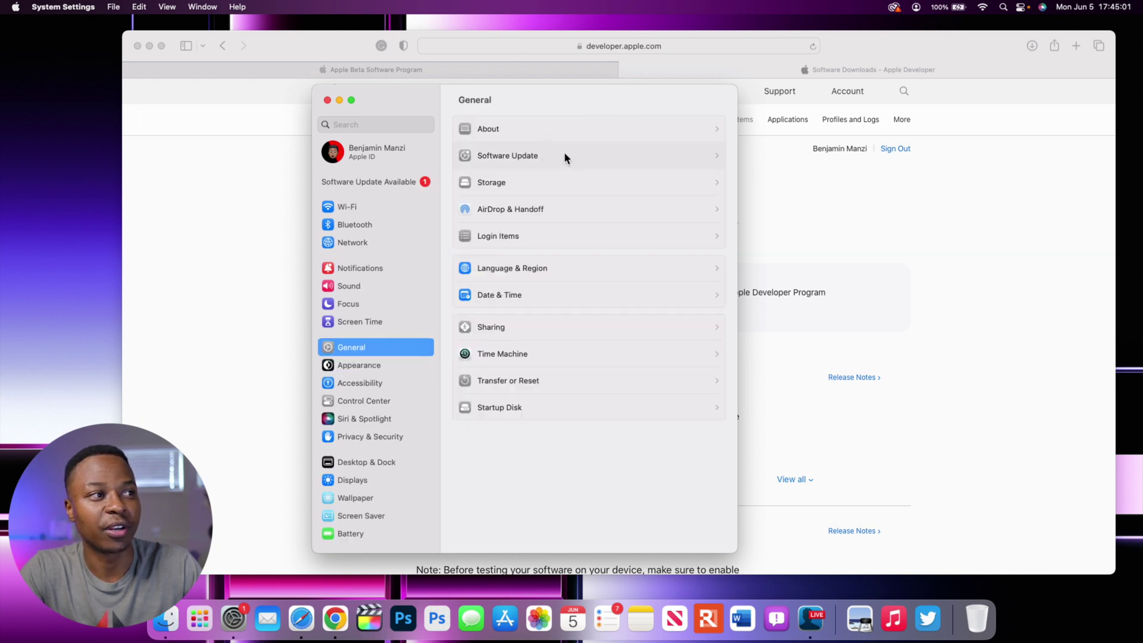
pyautogui.click(564, 154)
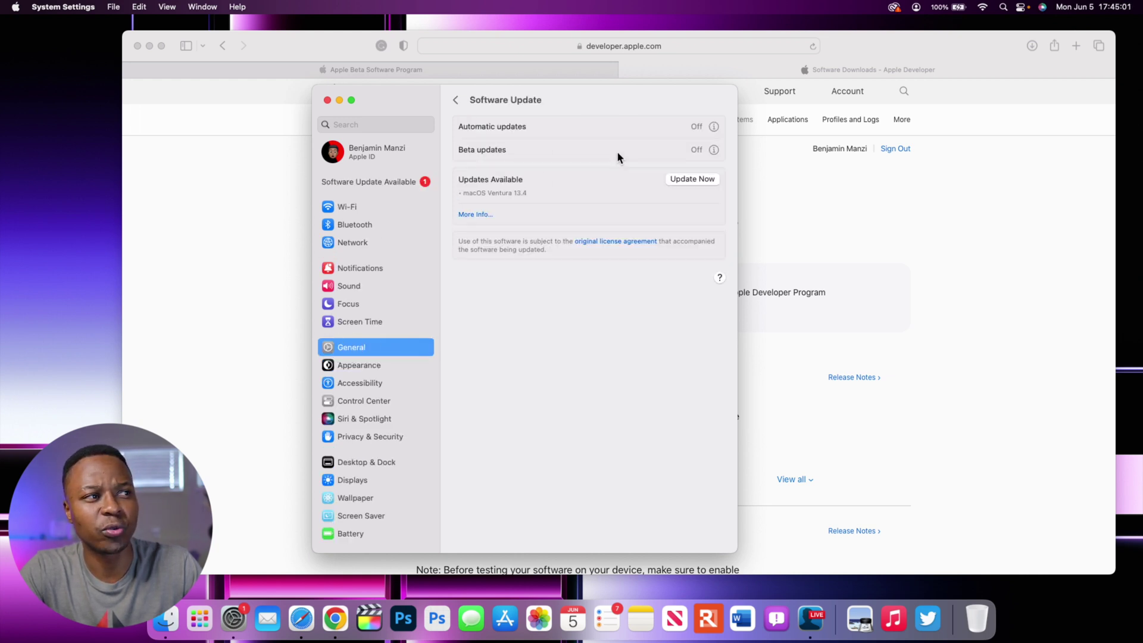
pyautogui.click(690, 152)
pyautogui.click(713, 151)
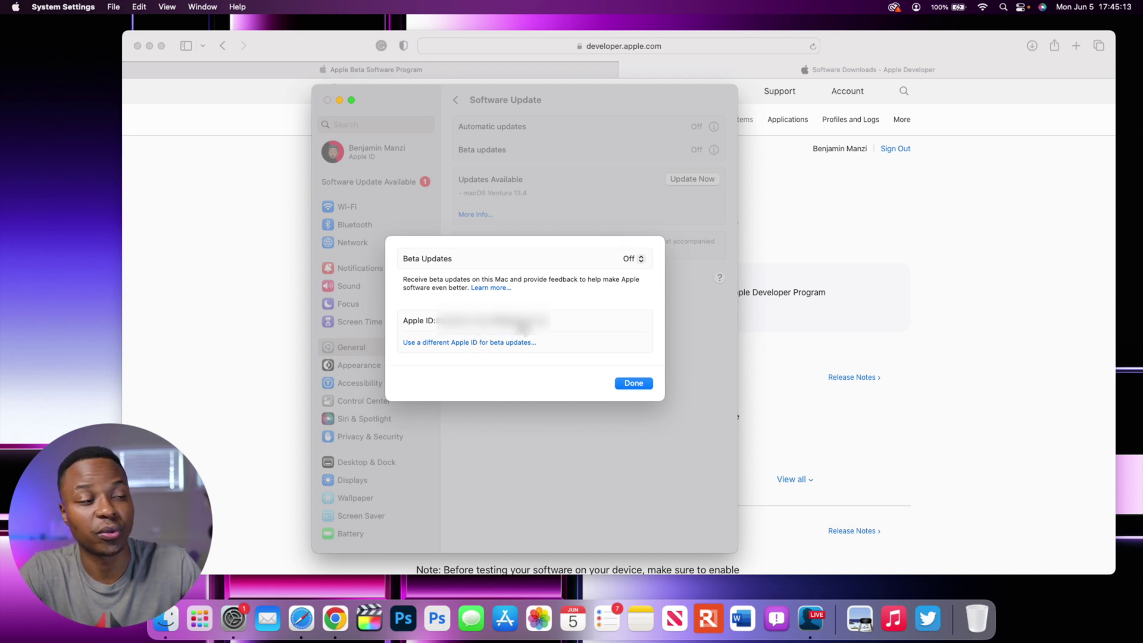
pyautogui.click(638, 259)
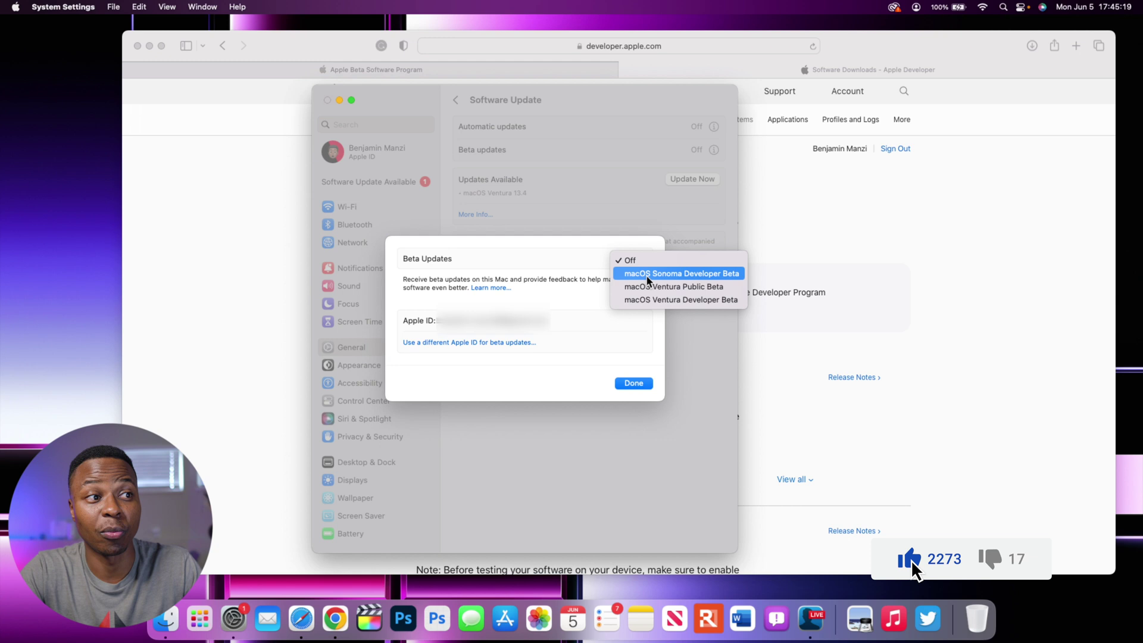
pyautogui.click(647, 275)
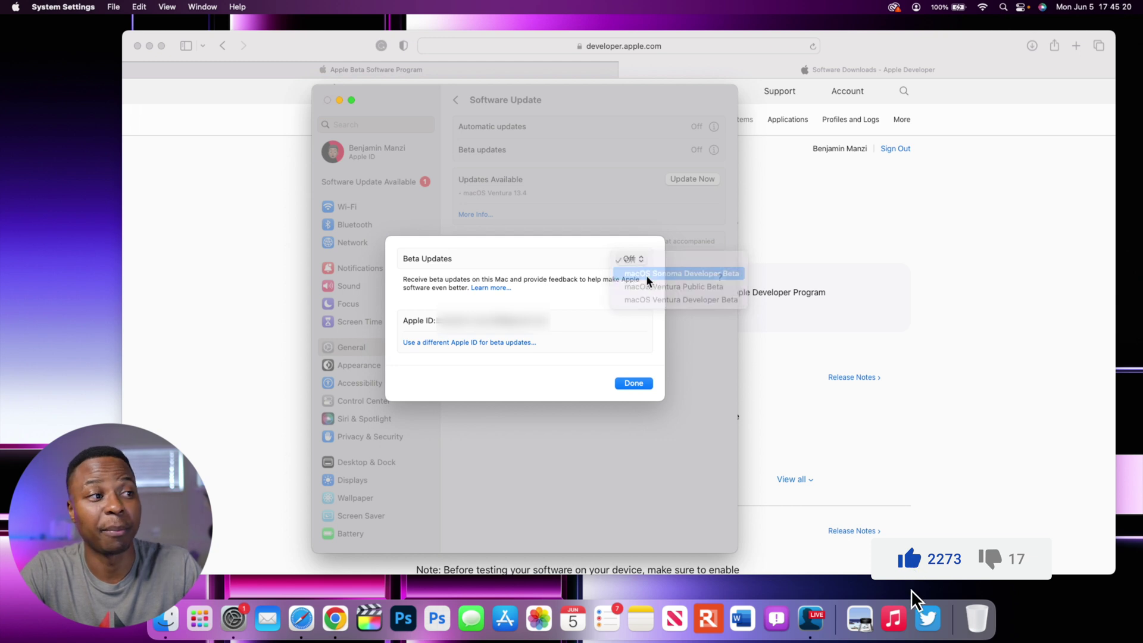
# Confirm the macOS Sonoma Developer Beta choice with Done so Software Update checks for updates
pyautogui.click(633, 383)
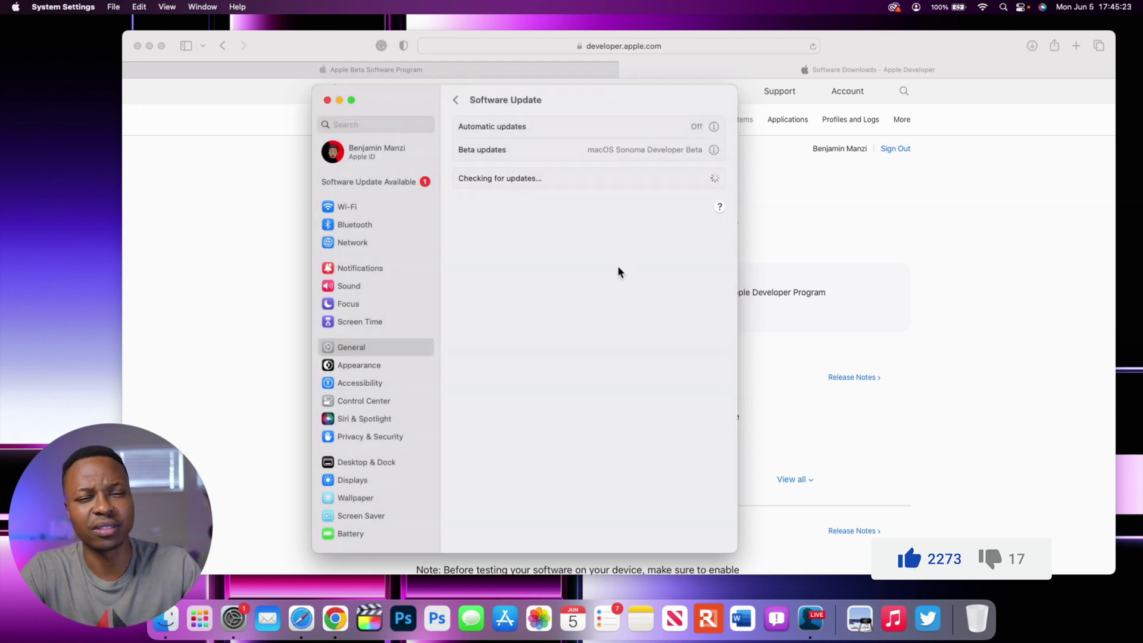